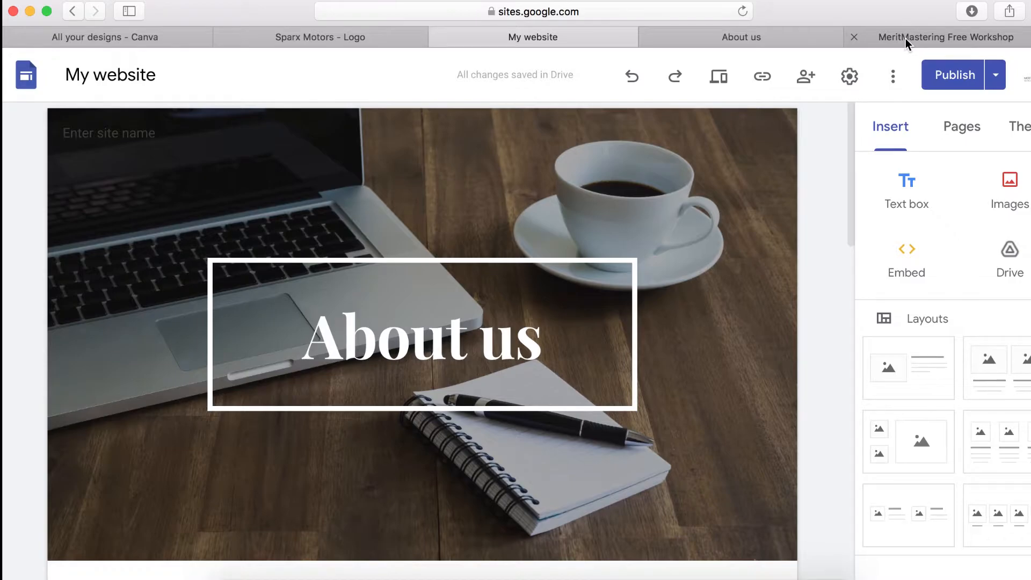
View the published About us page and reveal its full web address.
click(906, 38)
click(737, 39)
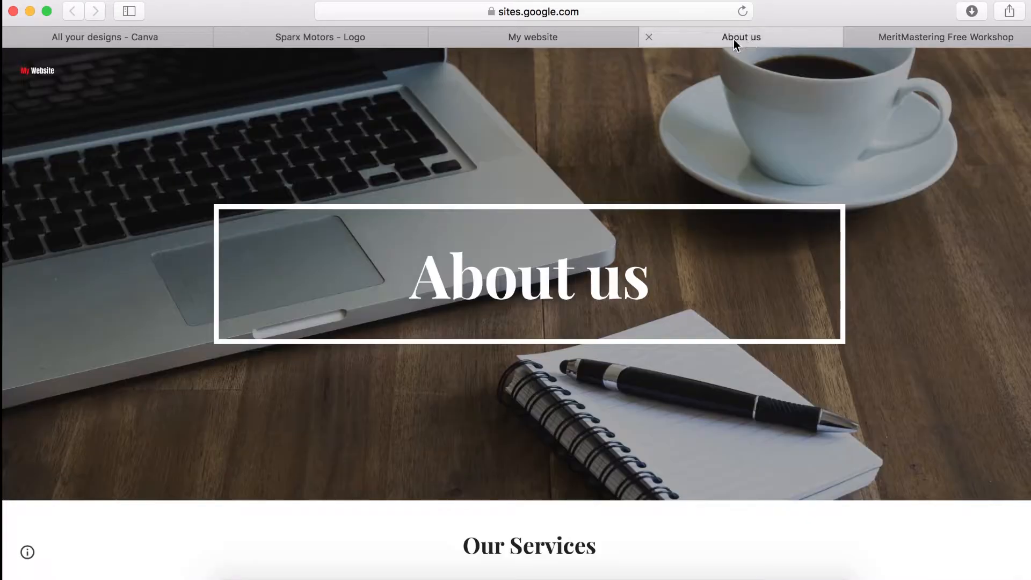
click(519, 12)
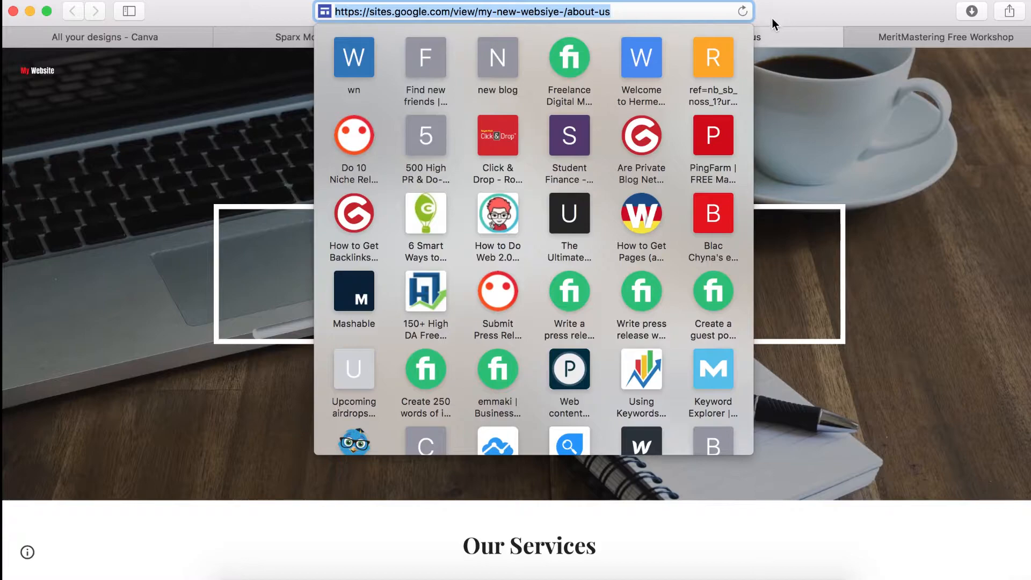
key(Escape)
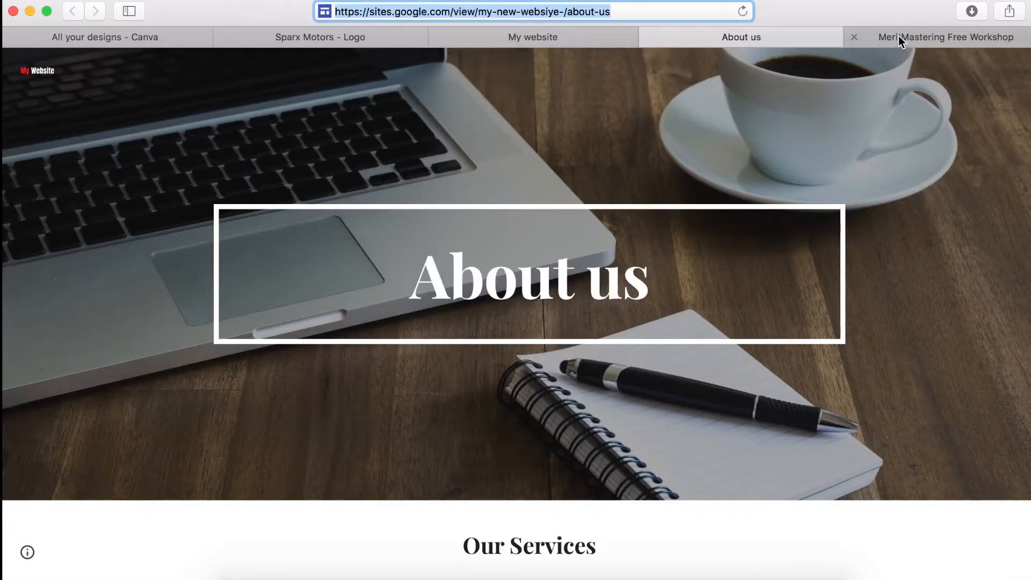
Switch to the My website editor and open the site's brand images settings for the logo and favicon.
click(576, 44)
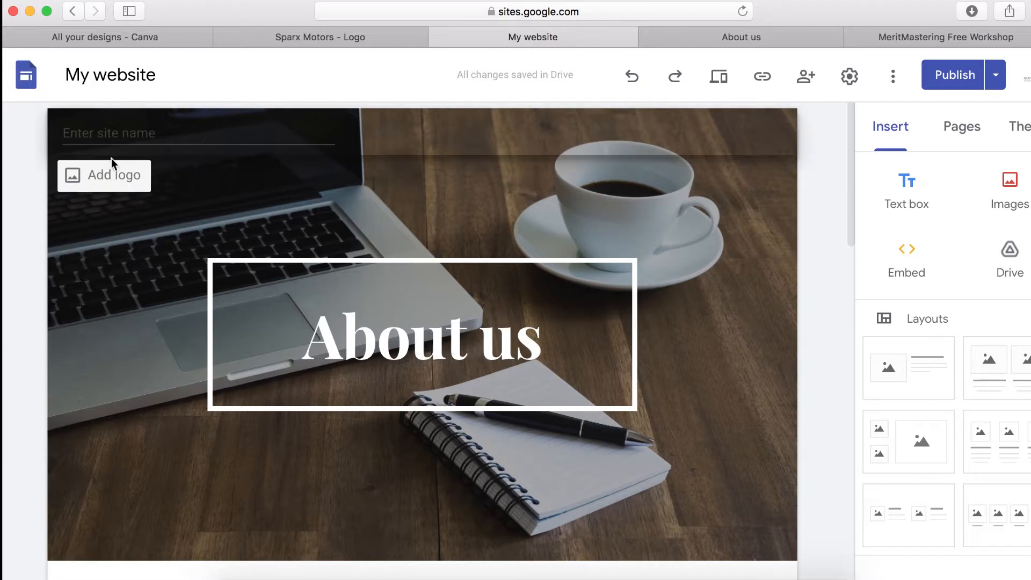
click(850, 80)
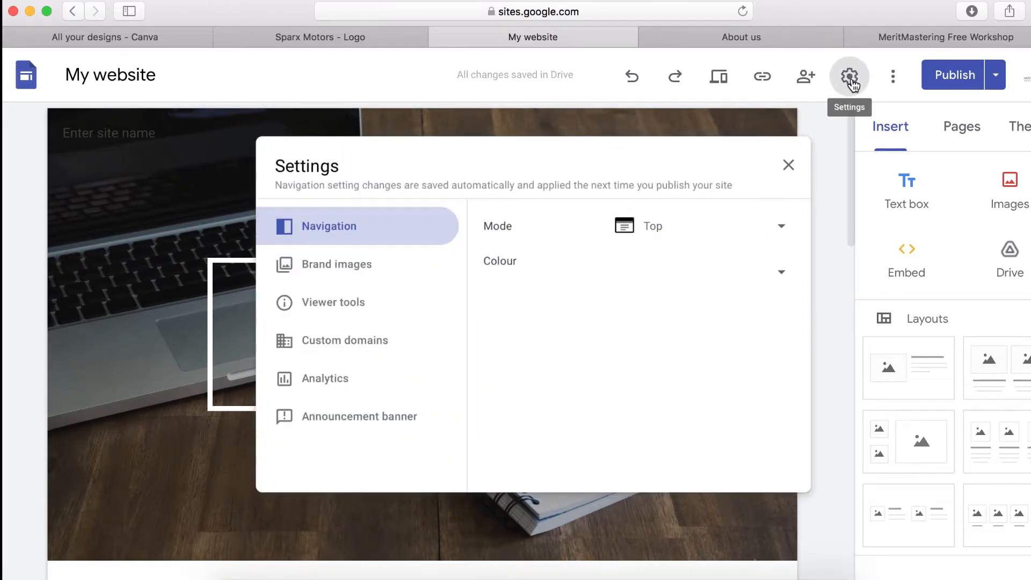
click(327, 271)
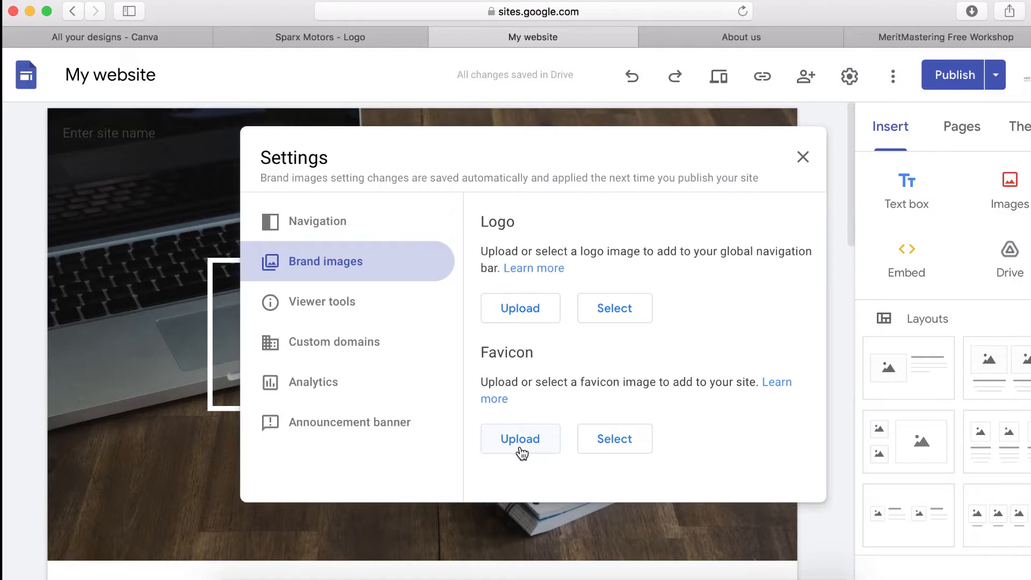
Switch to Canva and create a new custom-size design of 500 × 500 px.
click(136, 40)
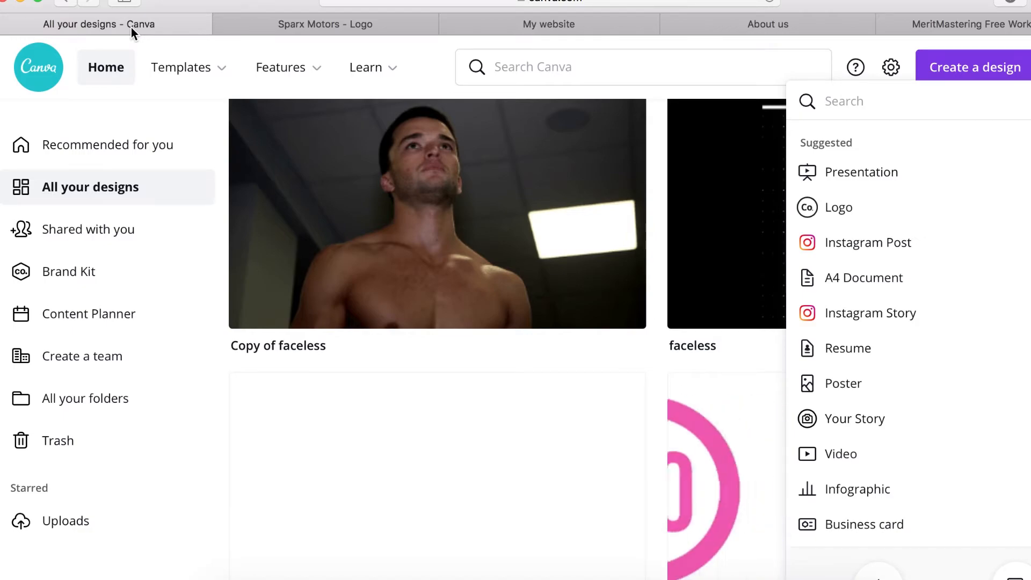
scroll(889, 403, down, 6)
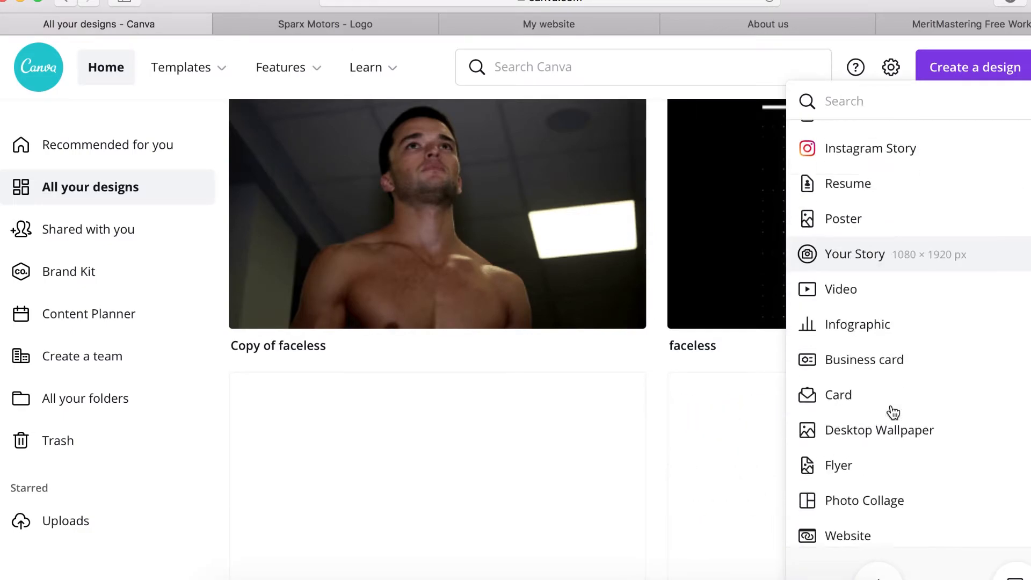
click(876, 573)
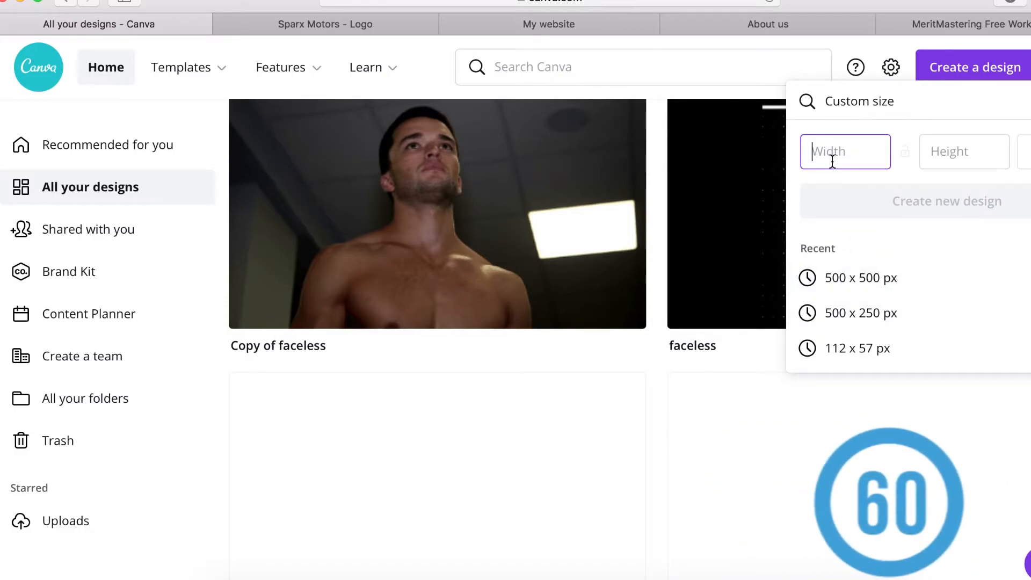
text(500)
click(947, 155)
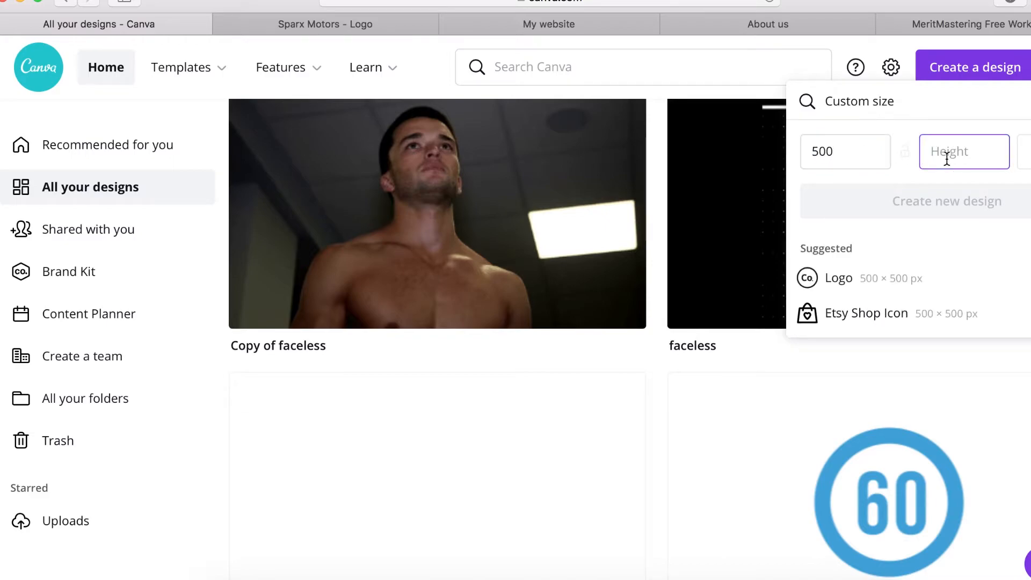
text(500)
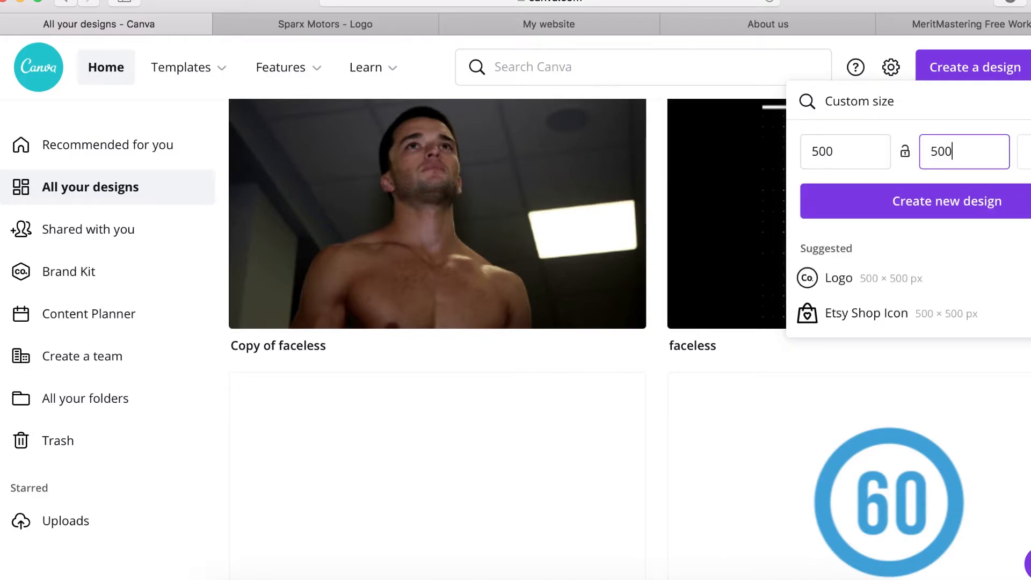
click(938, 202)
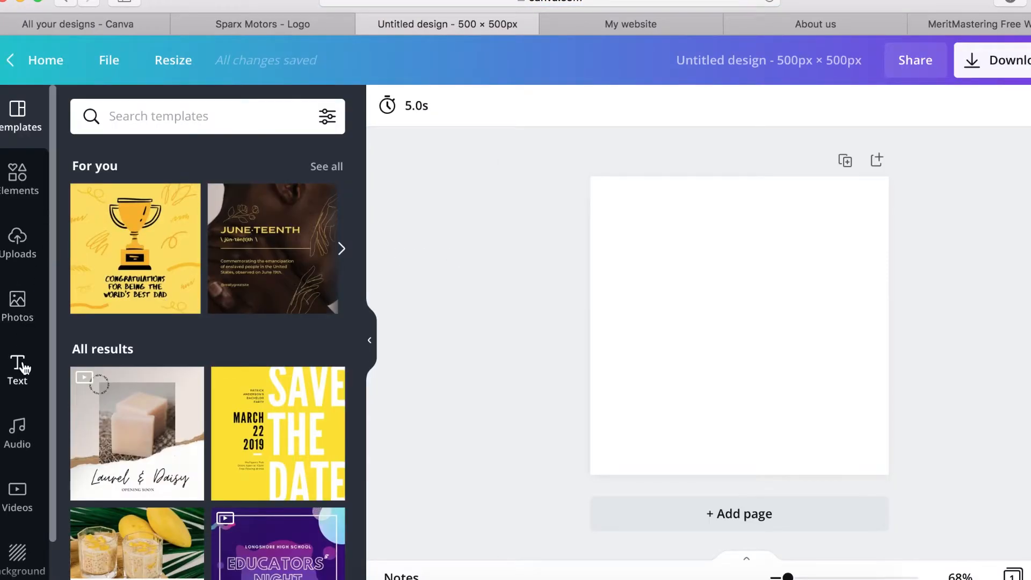
Add a heading to the blank page and replace its text with "FW".
click(19, 375)
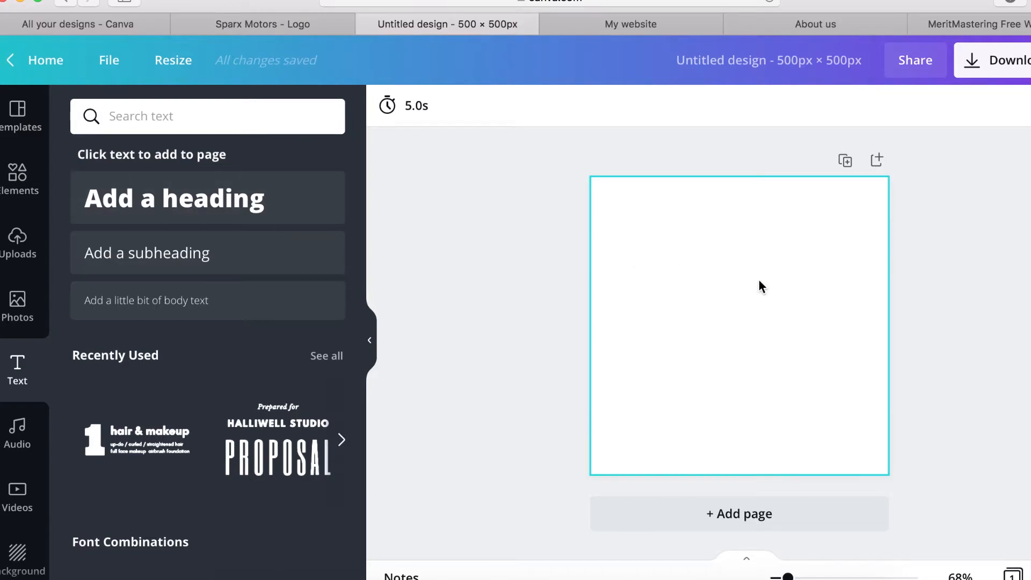
scroll(165, 452, down, 5)
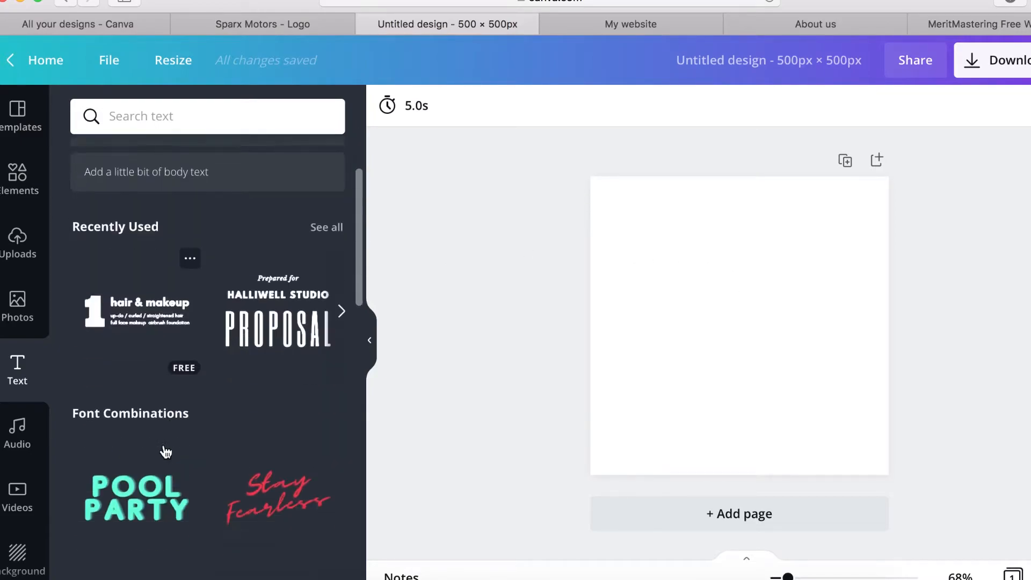
scroll(166, 452, up, 5)
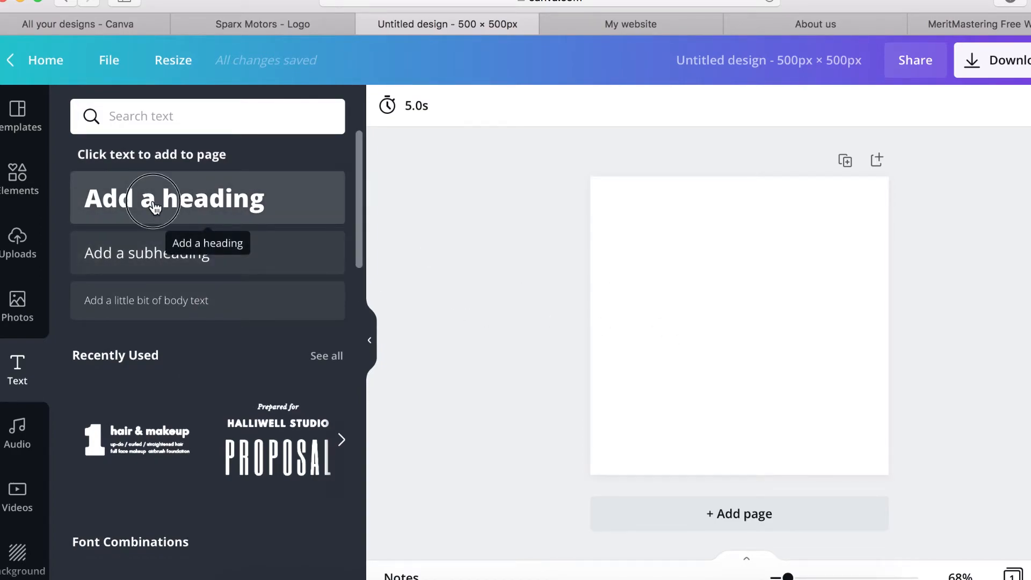
click(154, 203)
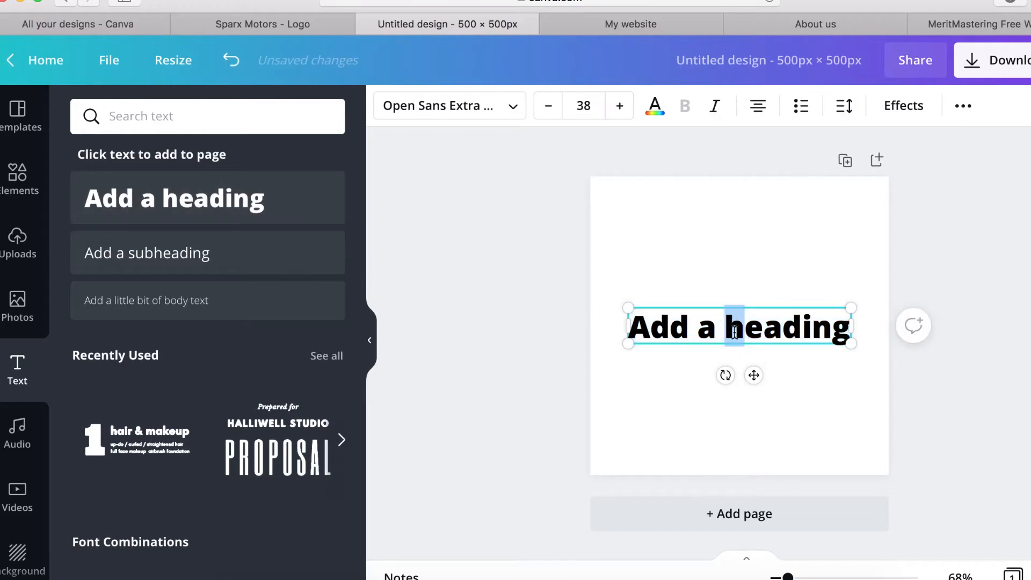
triple_click(735, 333)
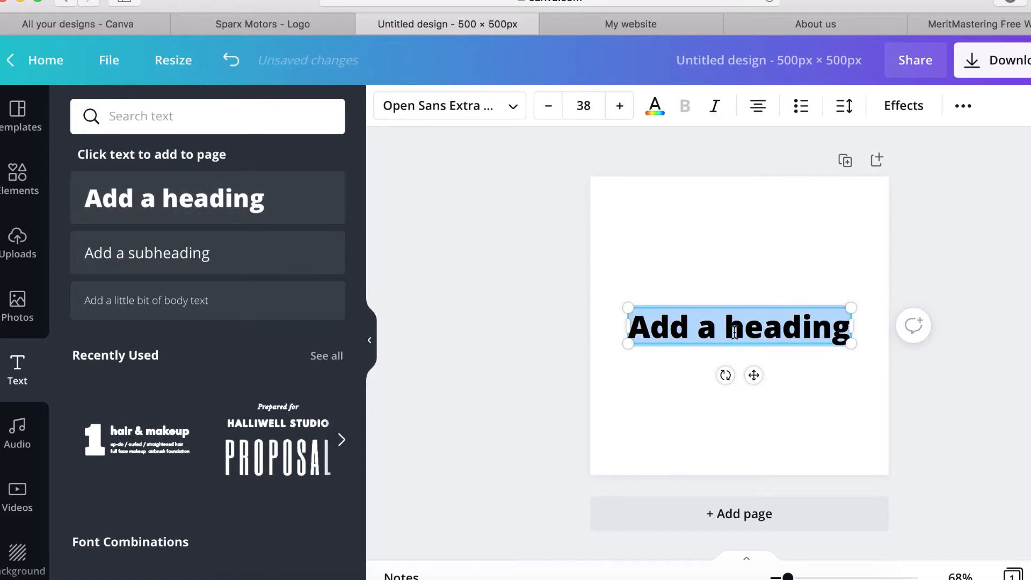
text(F)
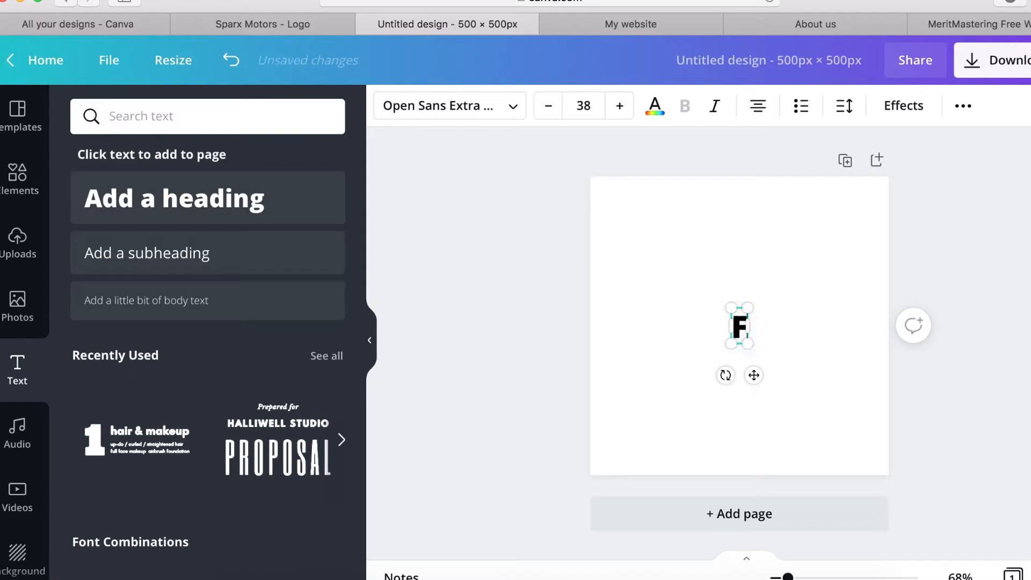
text(W)
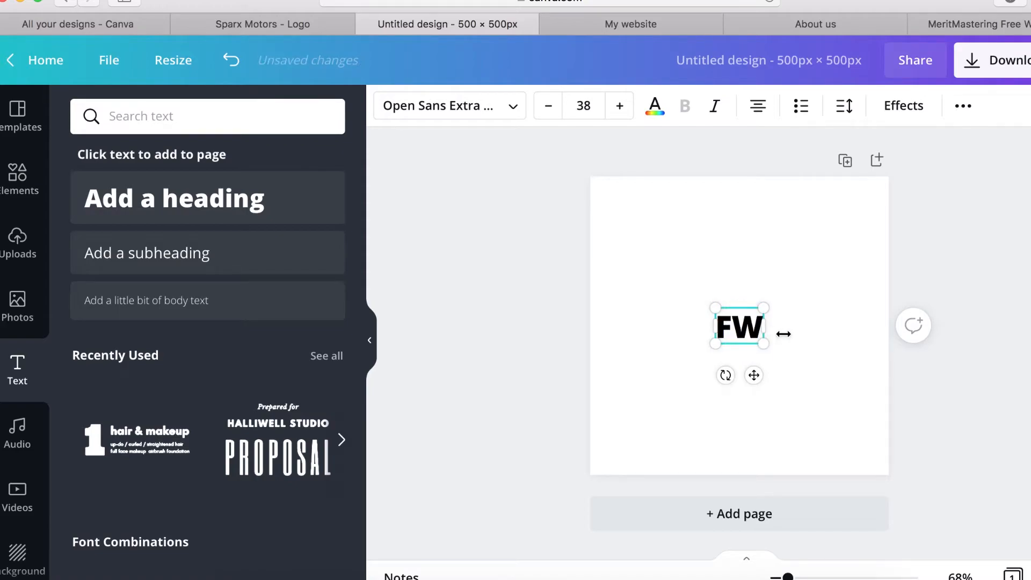
Enlarge the FW heading to a font size of about 245 so it spans the page width.
drag(763, 344, 852, 369)
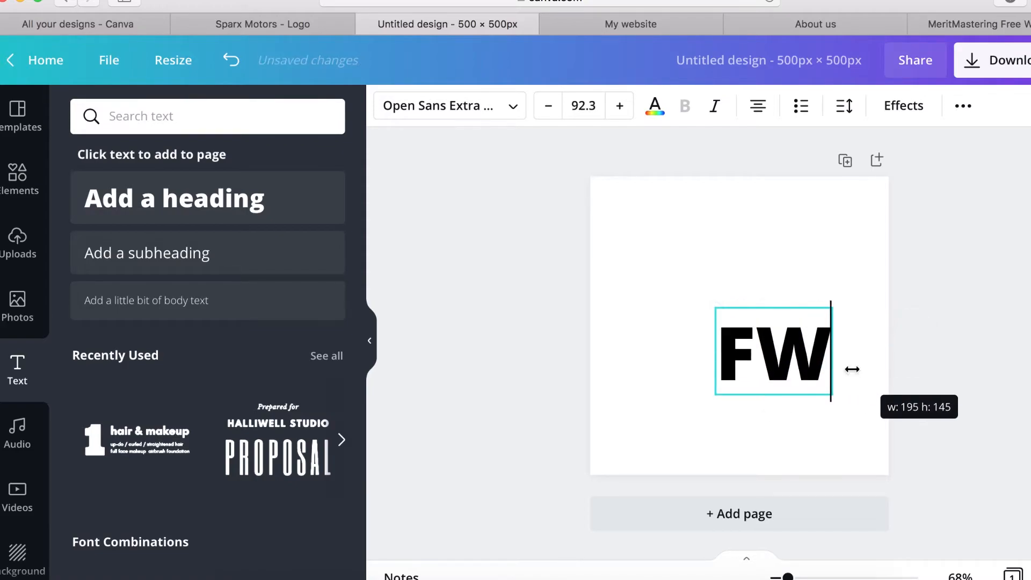
drag(716, 308, 579, 260)
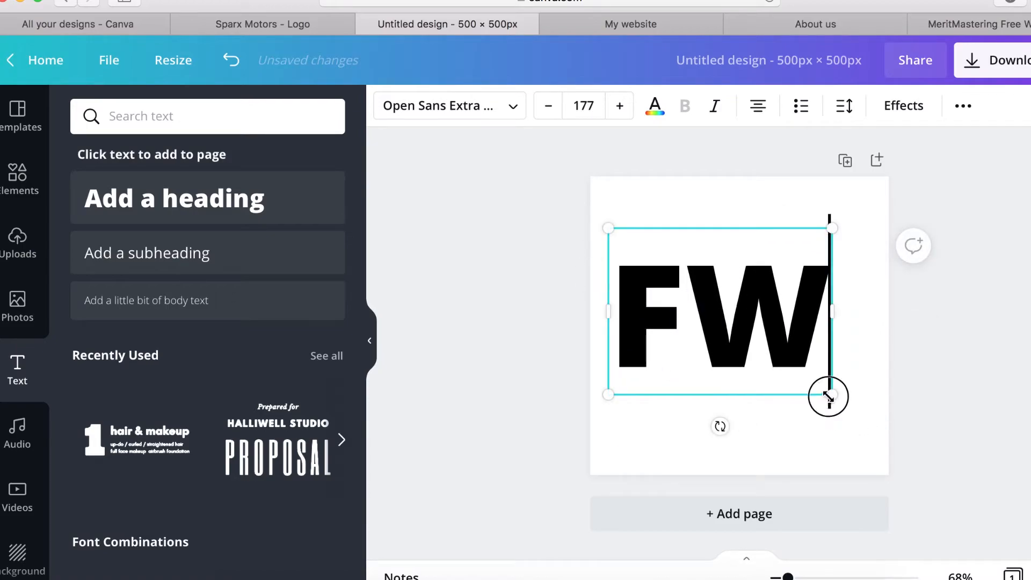
drag(829, 396, 897, 419)
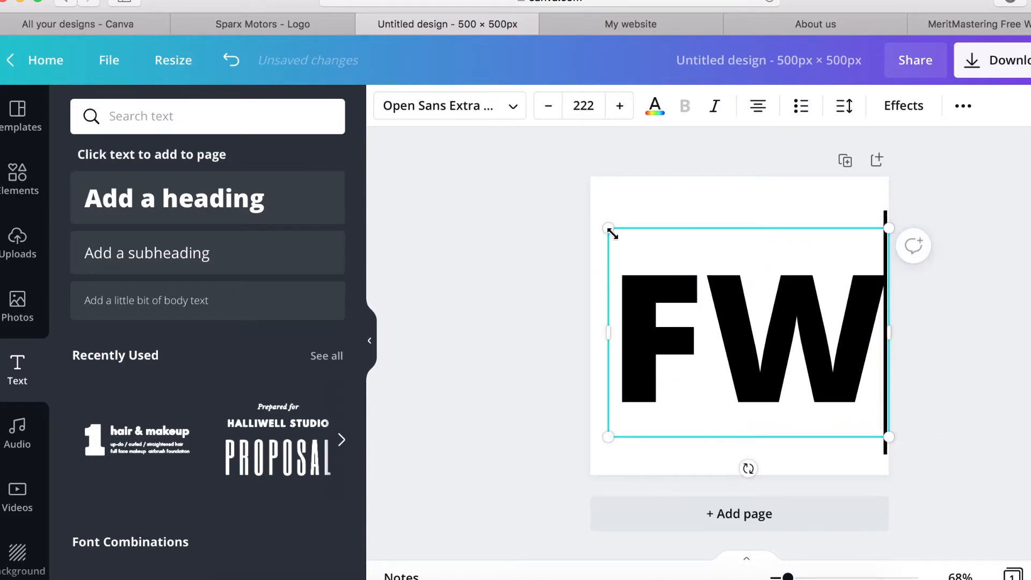
drag(612, 234, 592, 215)
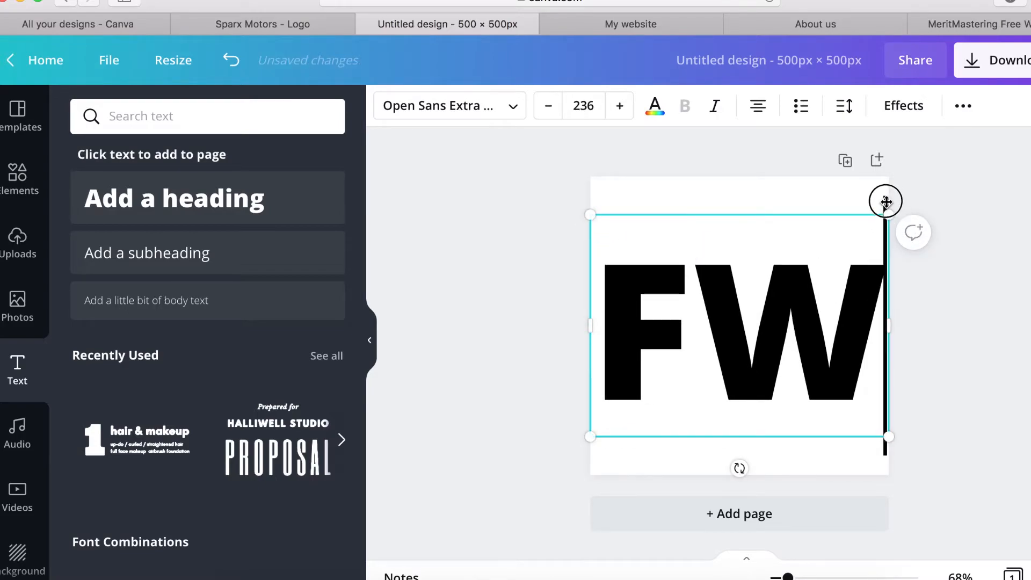
drag(886, 201, 887, 197)
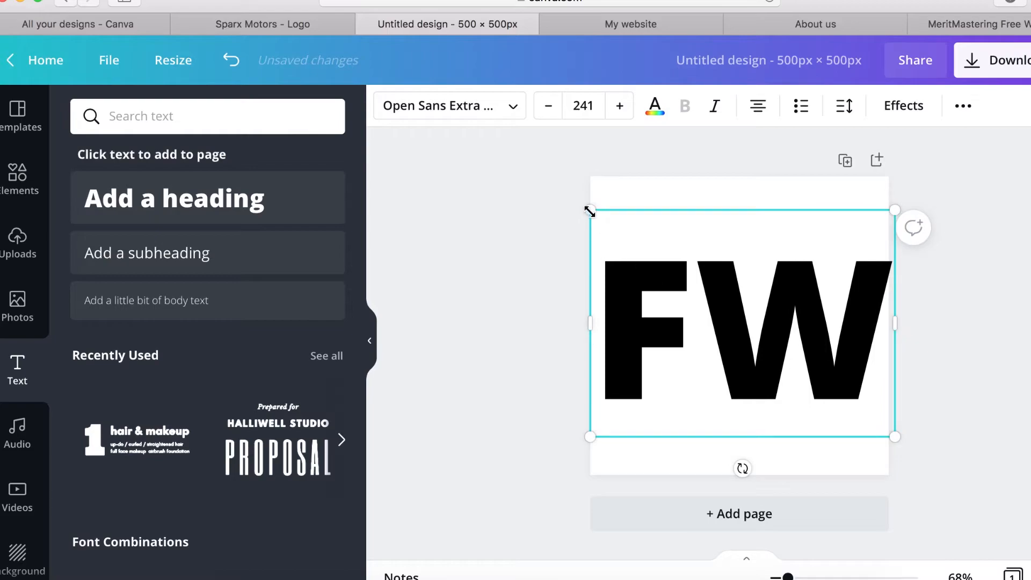
drag(590, 212, 584, 207)
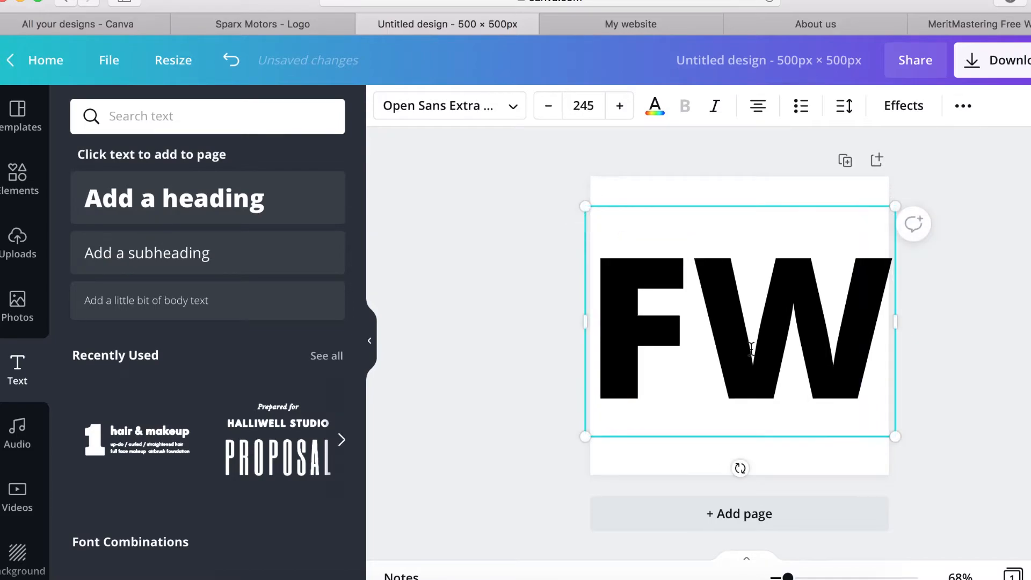
double_click(795, 347)
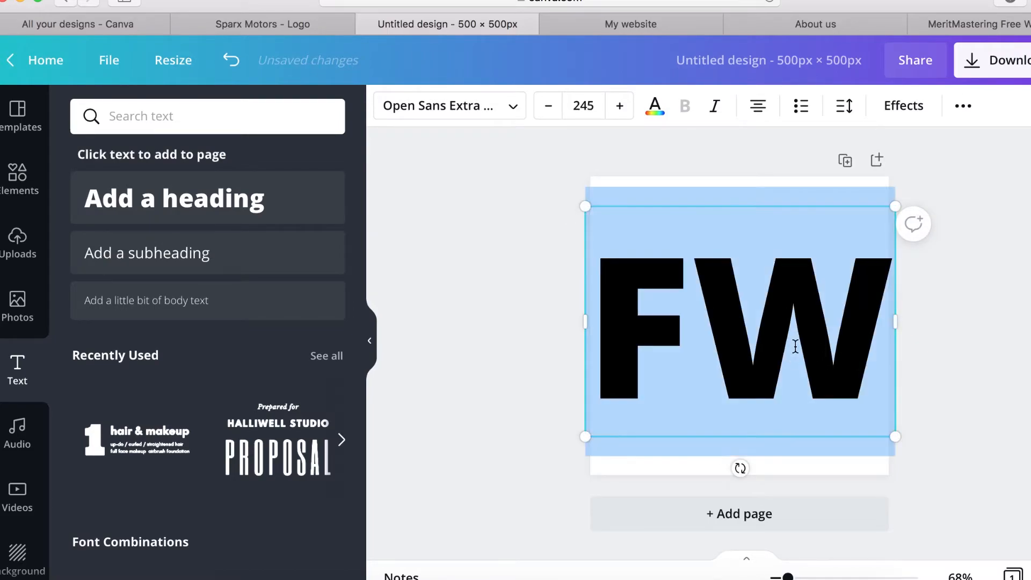
click(654, 105)
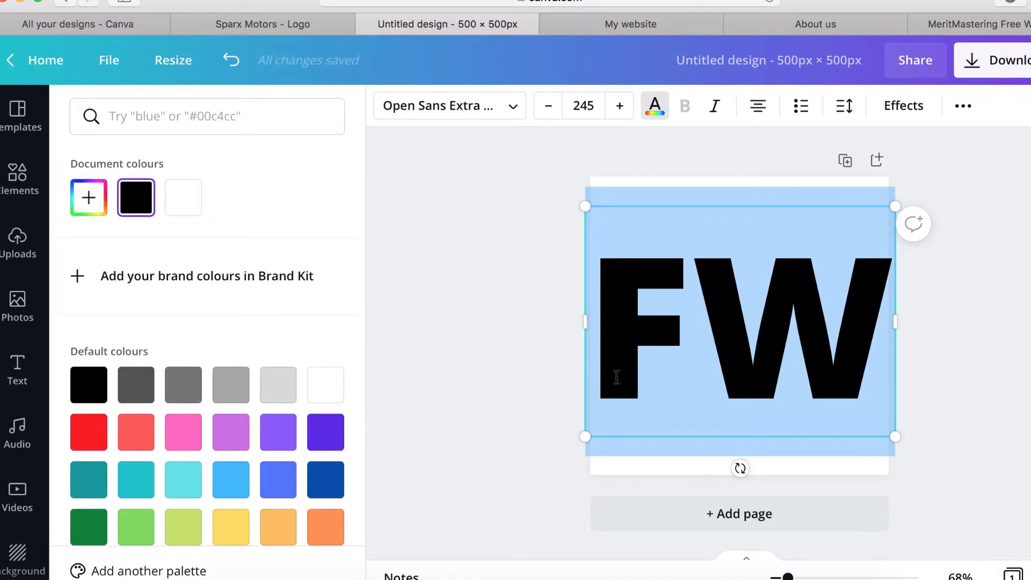
click(655, 378)
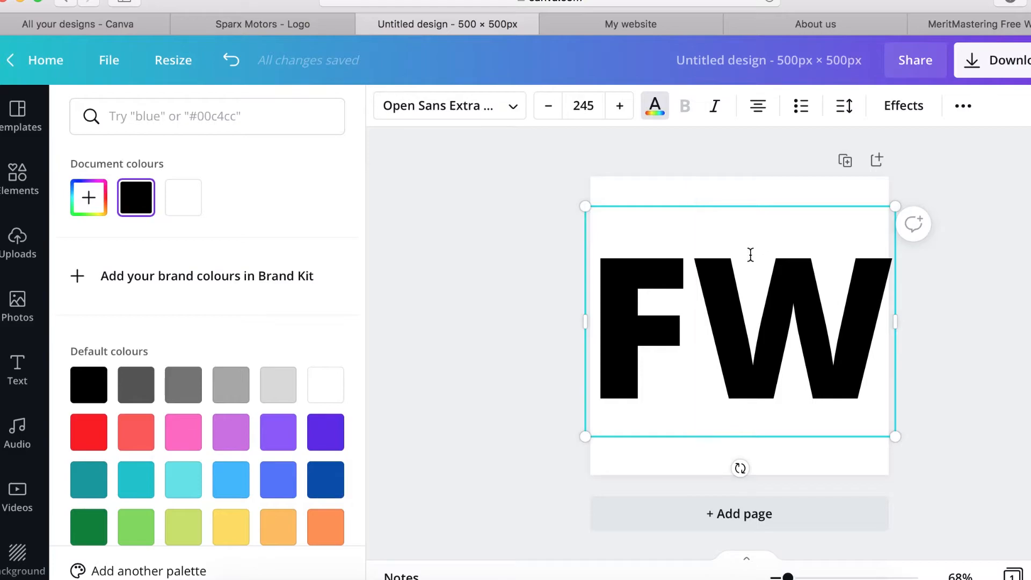
click(514, 110)
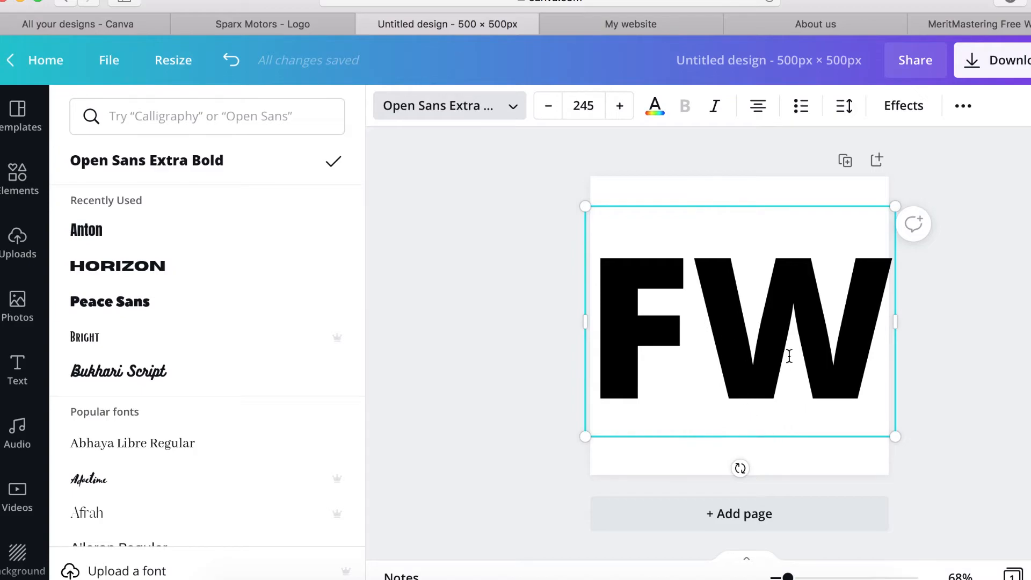
click(830, 197)
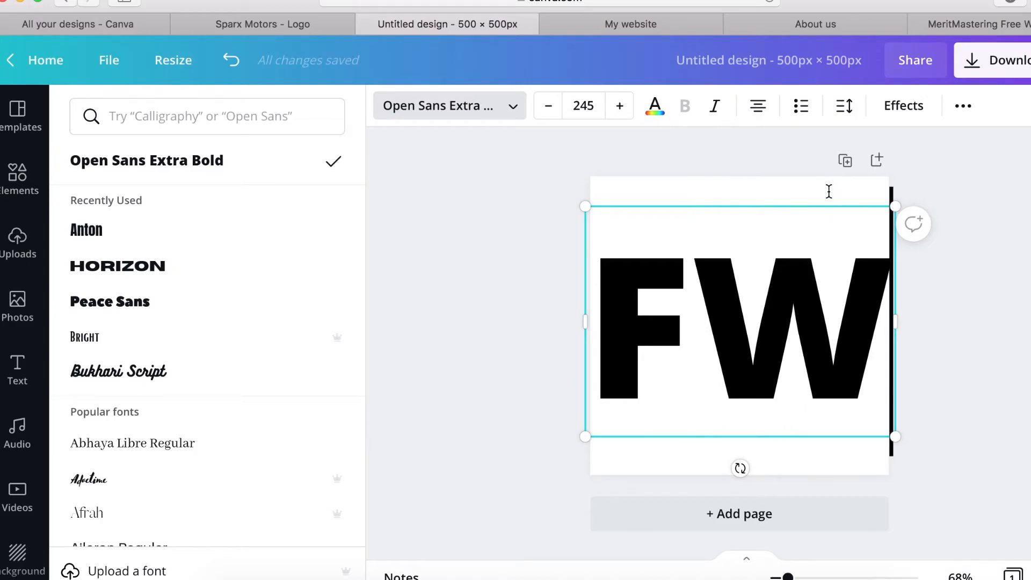
click(949, 262)
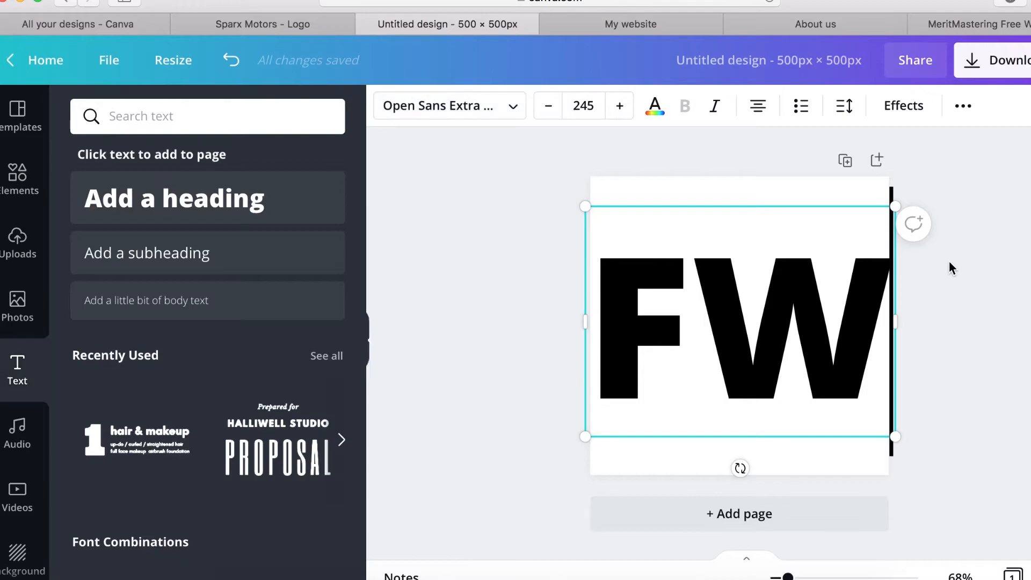
Download the FW design as a PNG with a transparent background.
click(1002, 64)
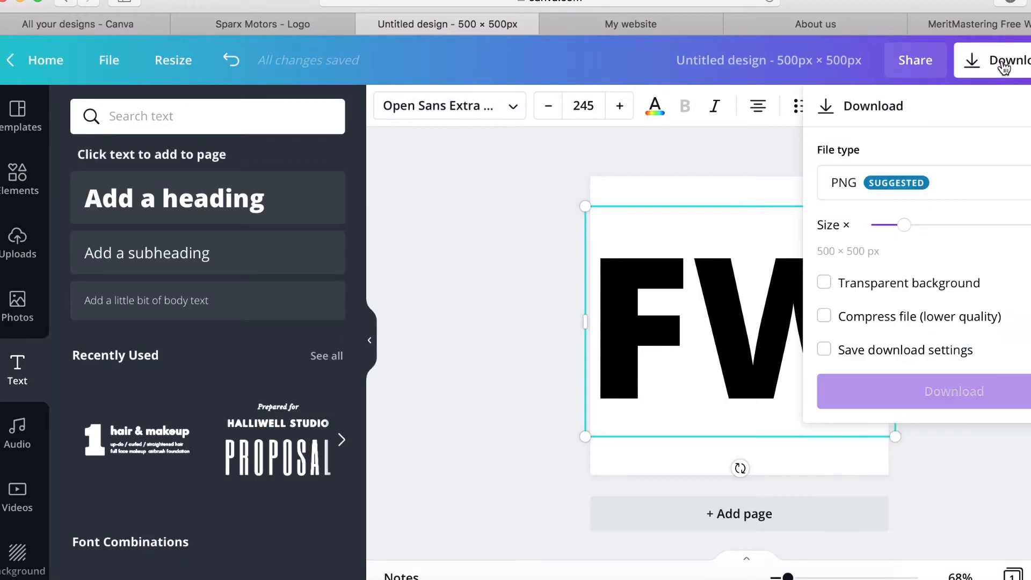
click(718, 198)
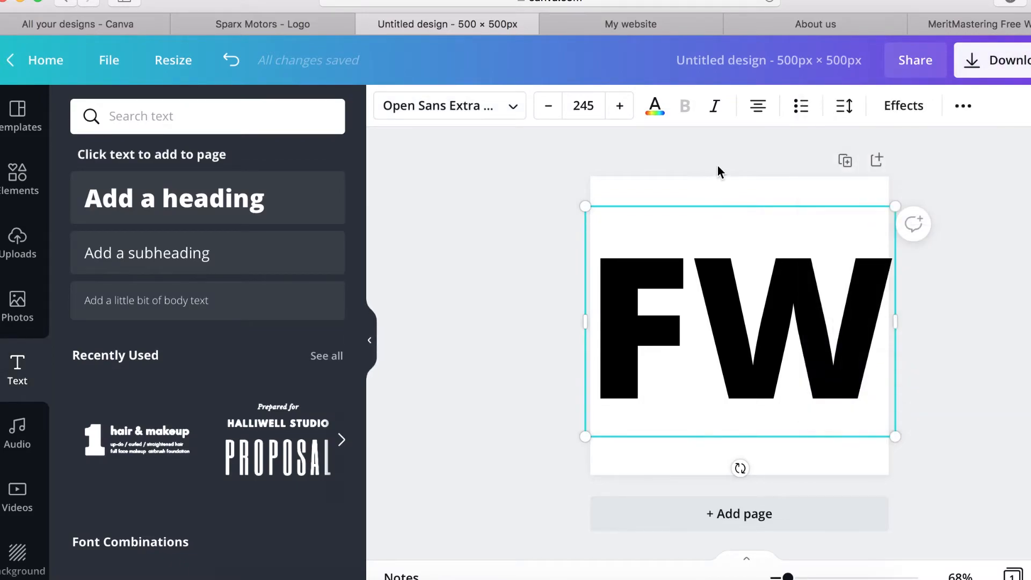
click(1004, 71)
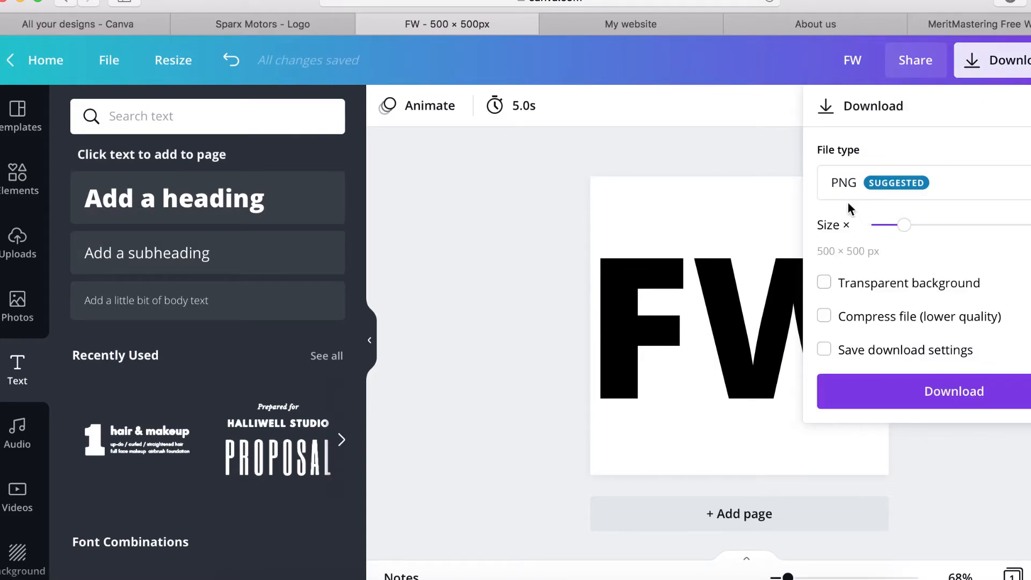
click(825, 282)
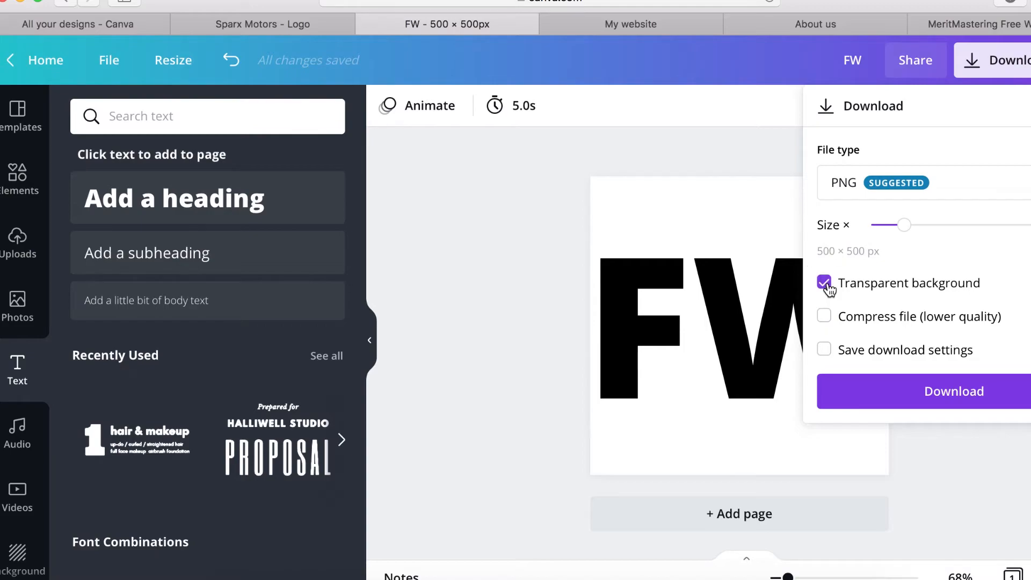
click(930, 405)
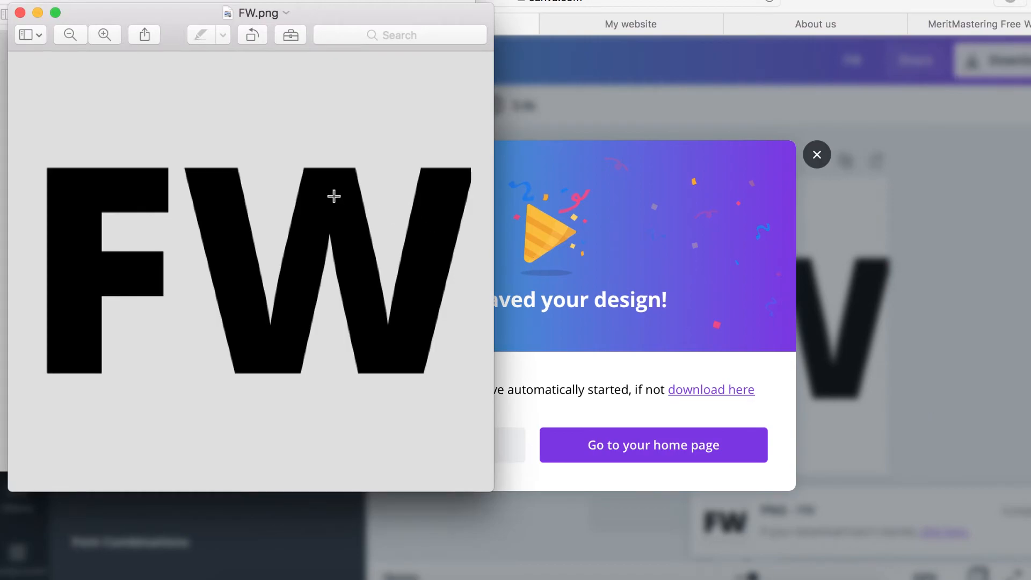
Close the previews of the downloaded images and dismiss the saved-design message.
click(19, 13)
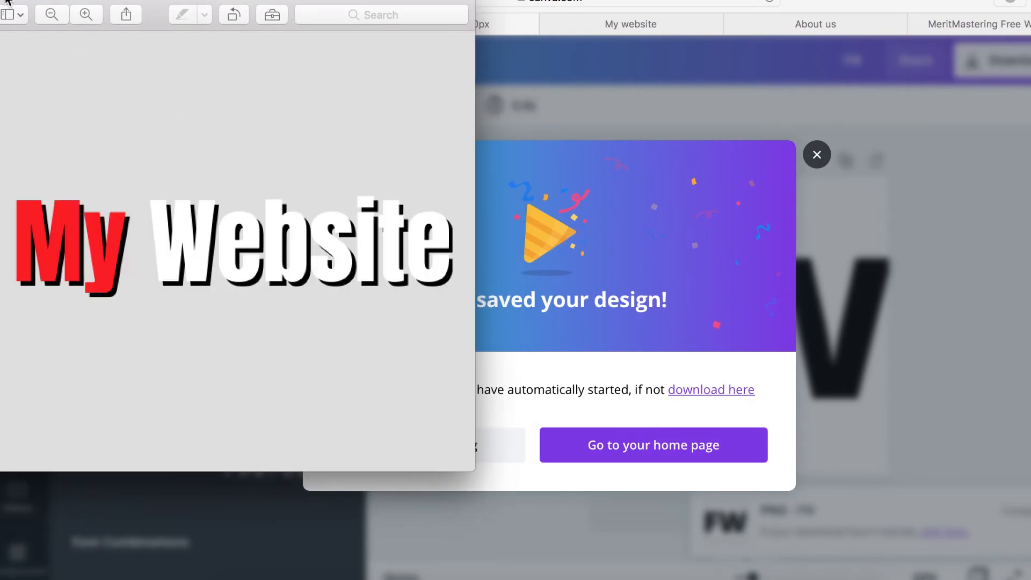
click(7, 1)
click(817, 159)
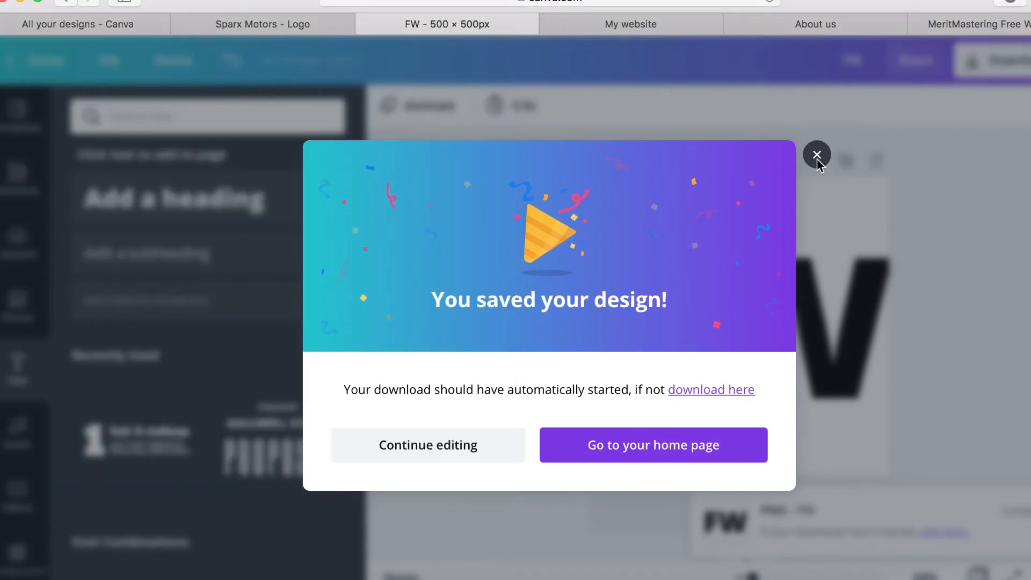
click(817, 159)
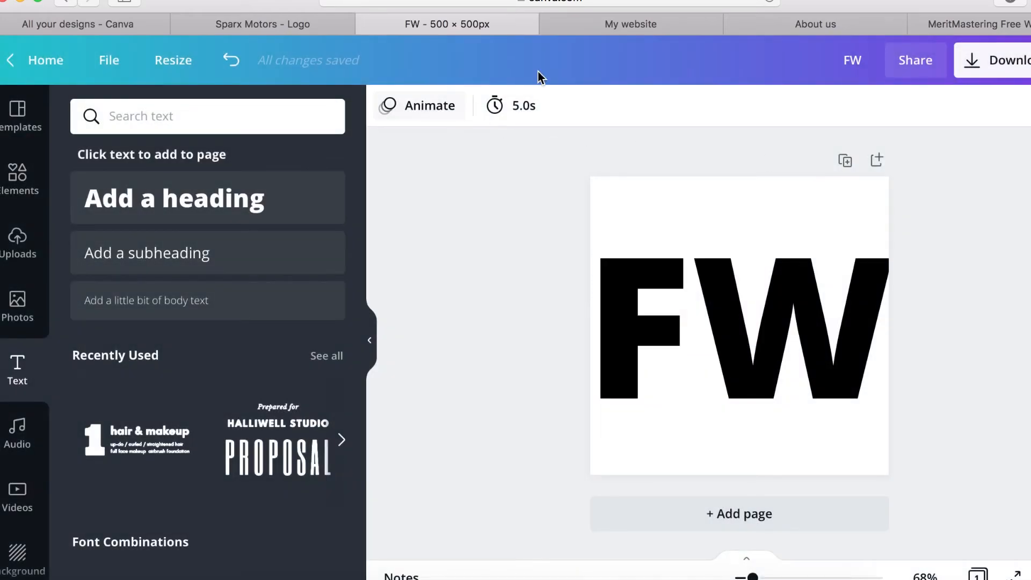
Switch to the My website editor in Google Sites and reopen the site's brand images settings.
click(636, 27)
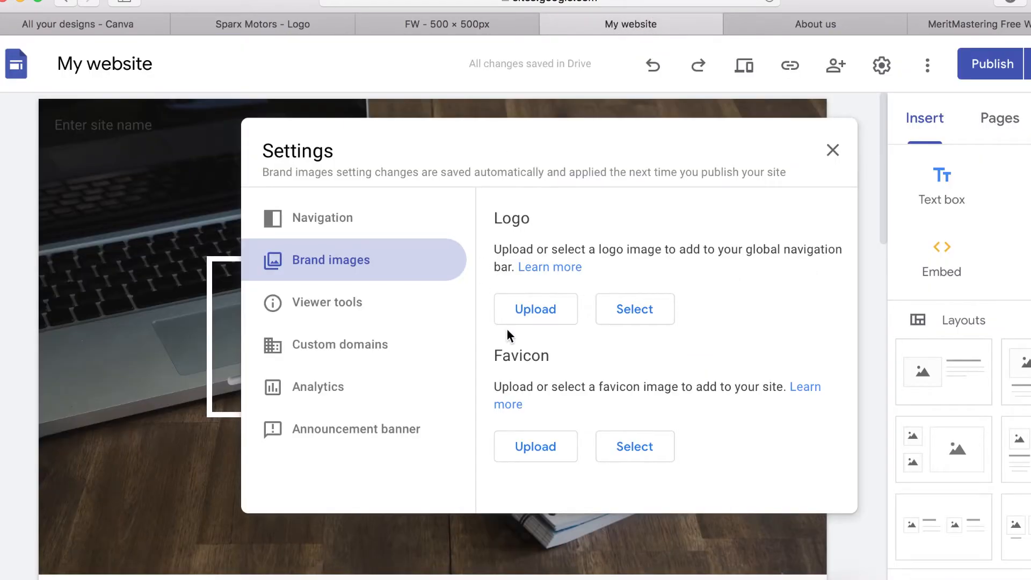
click(832, 152)
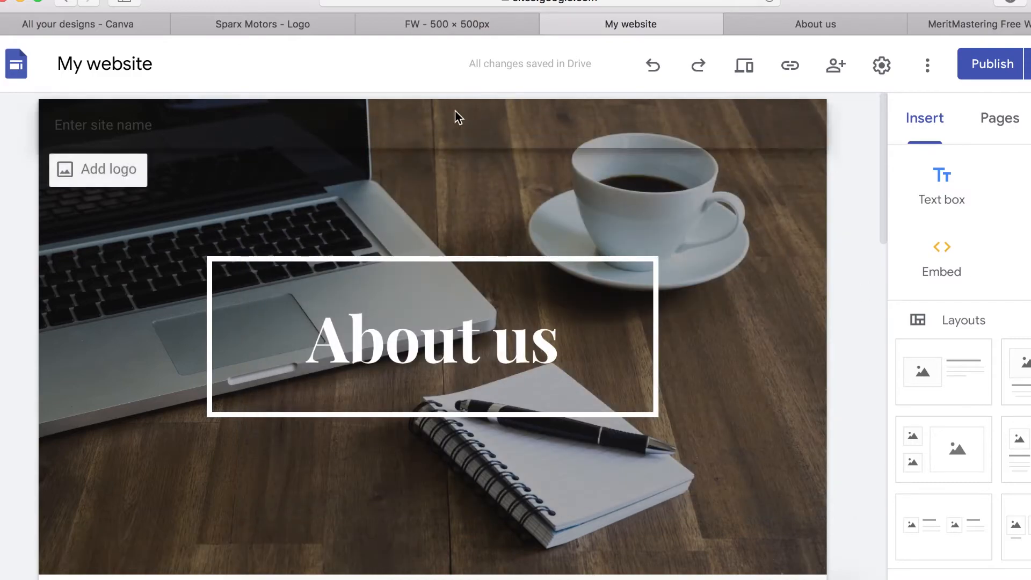
click(880, 70)
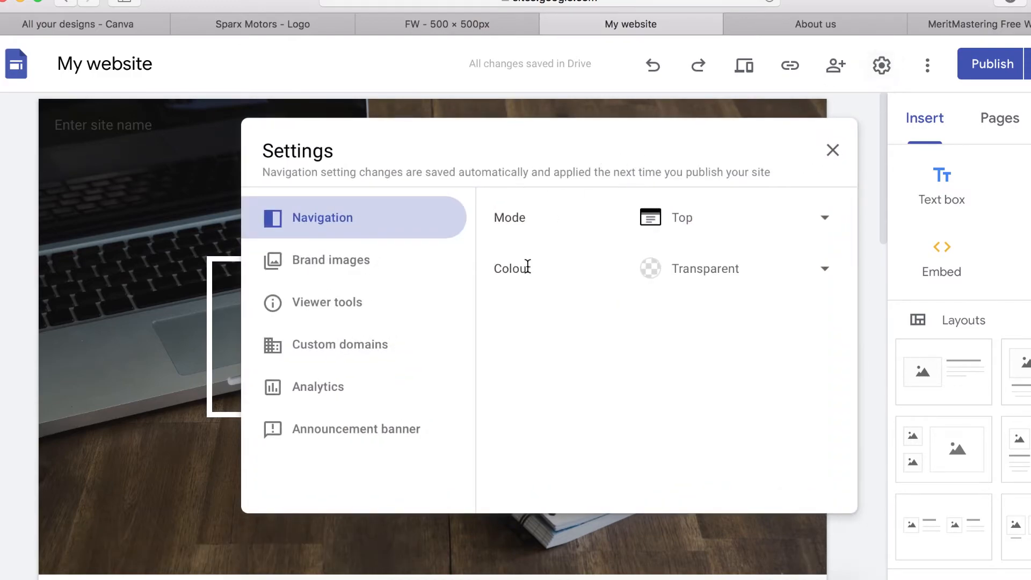
click(336, 268)
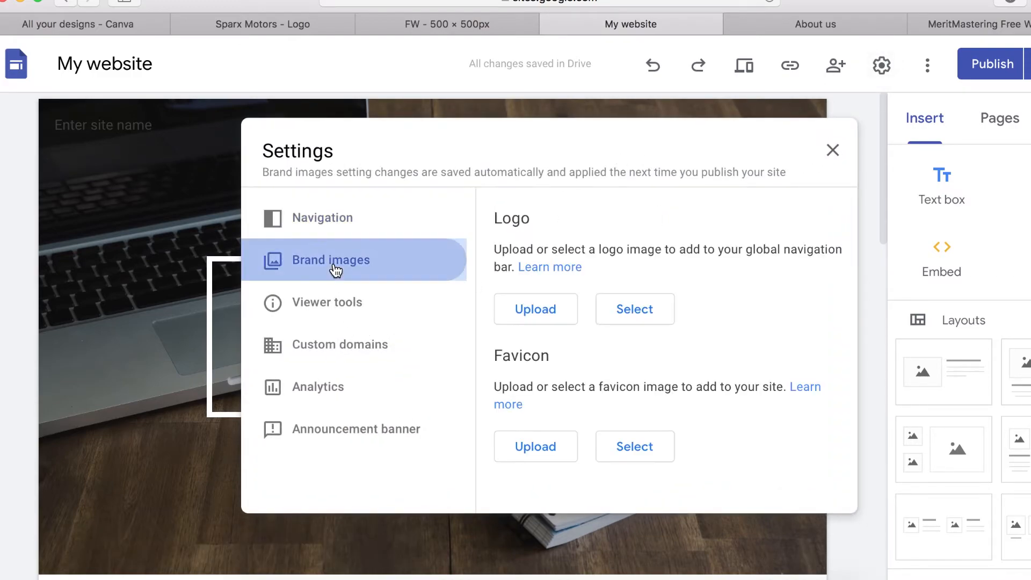
Upload FW.png from the Downloads folder as the site's favicon and close the settings.
drag(491, 362, 523, 360)
click(537, 460)
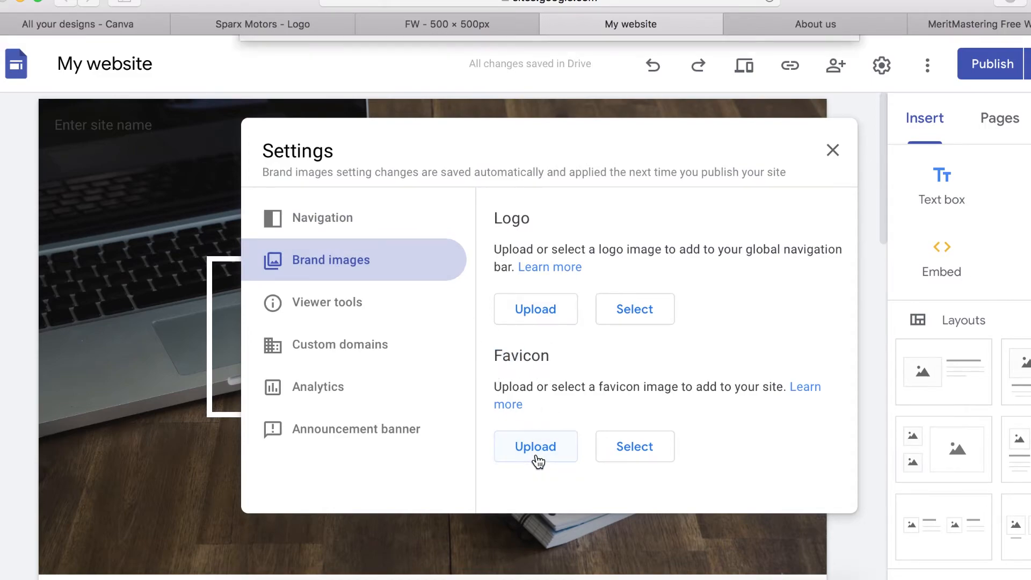
scroll(540, 246, down, 10)
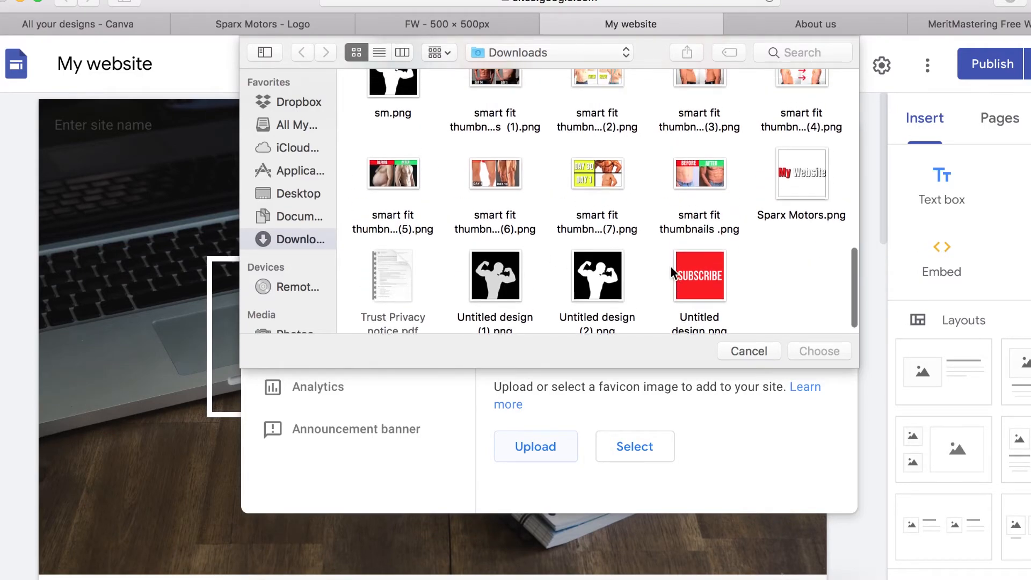
scroll(671, 267, up, 10)
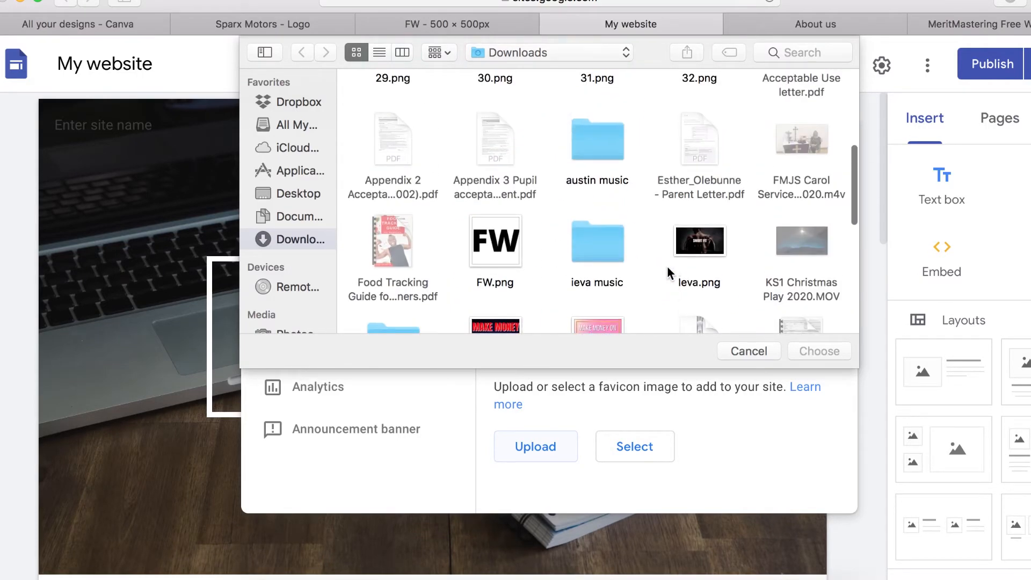
click(500, 252)
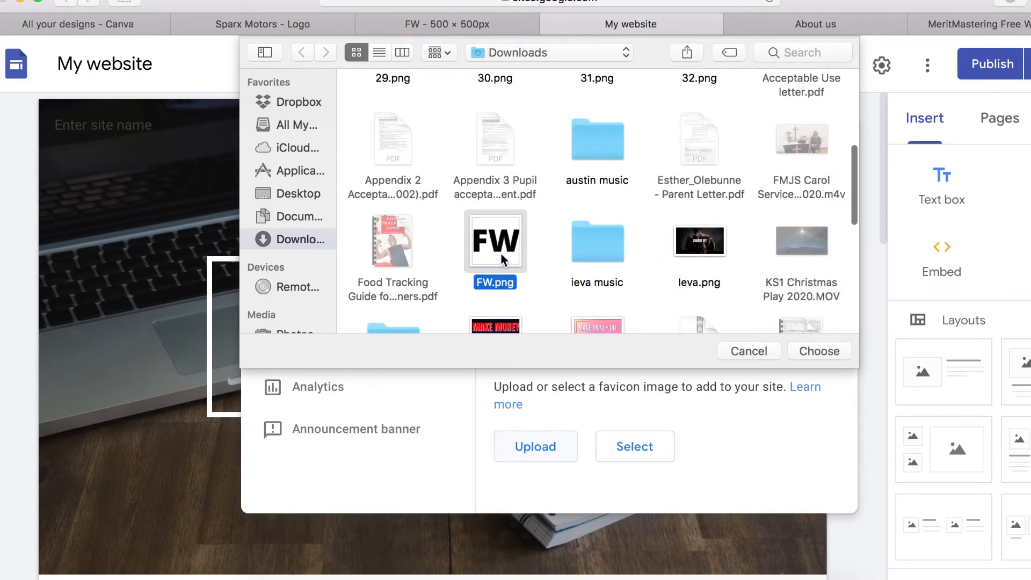
click(815, 353)
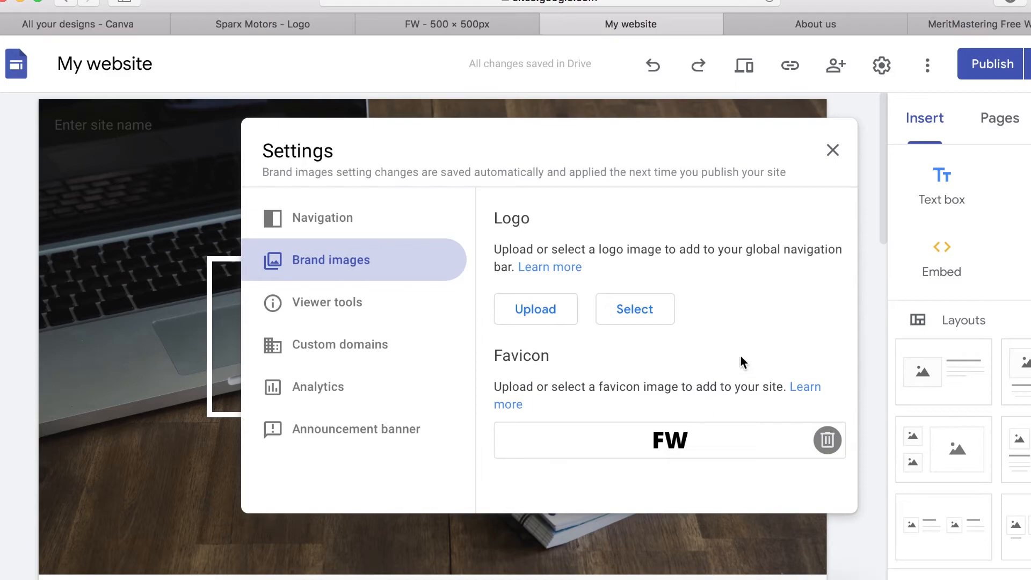
click(833, 151)
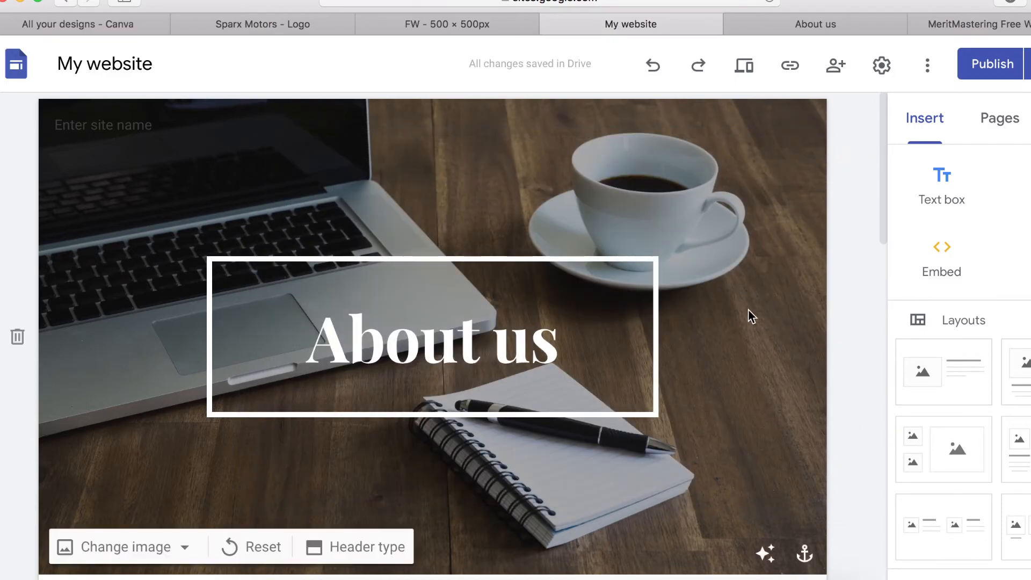
Review the draft against the published homepage and publish the site changes.
click(994, 74)
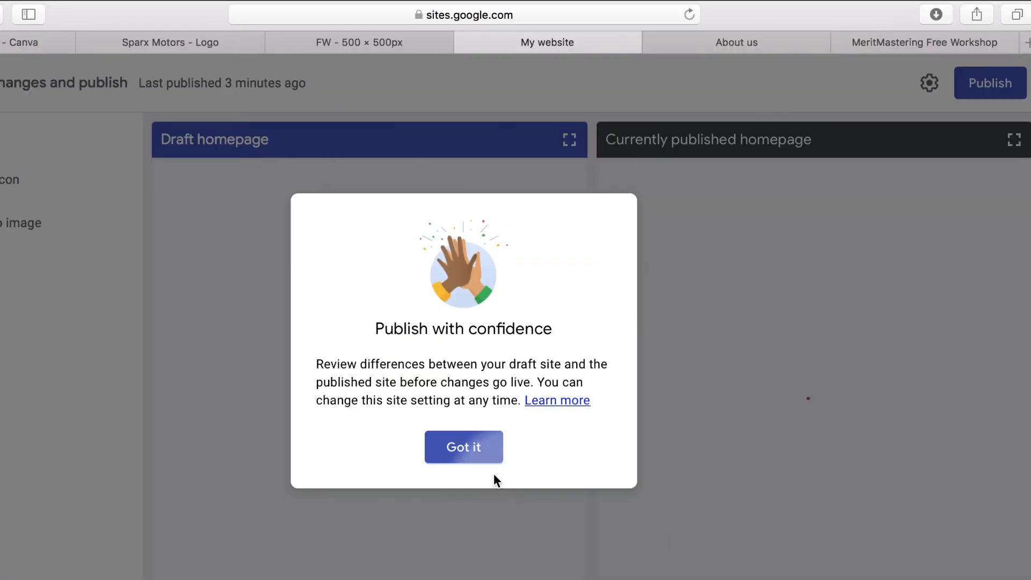
click(561, 424)
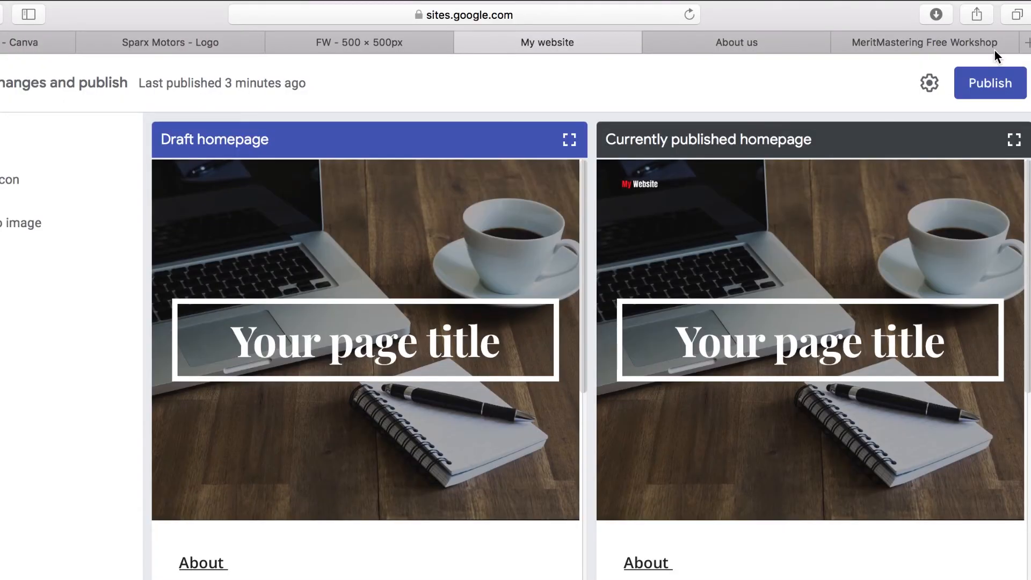
click(993, 88)
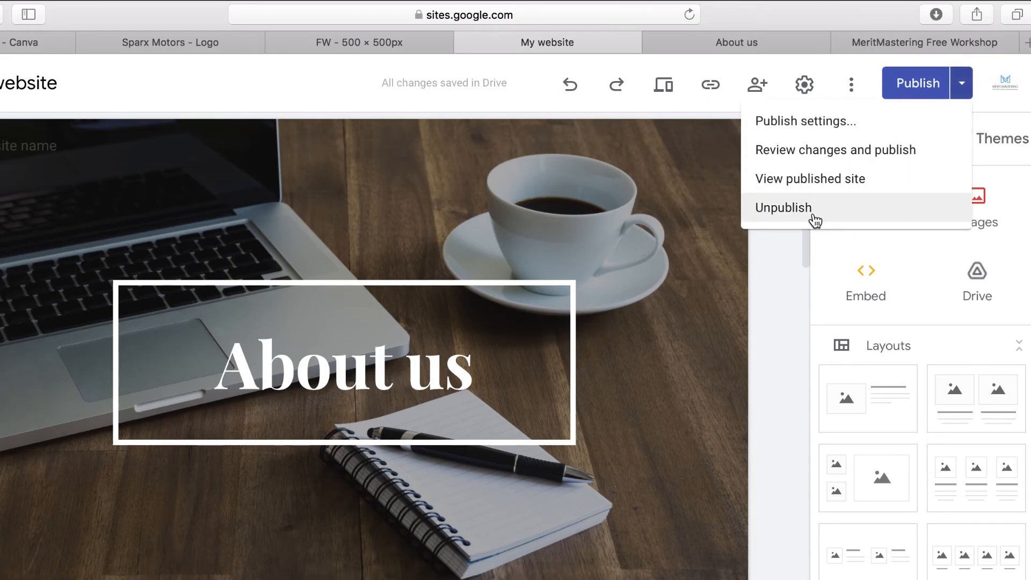
Open the published site and inspect the icon beside the About us page's address.
click(815, 180)
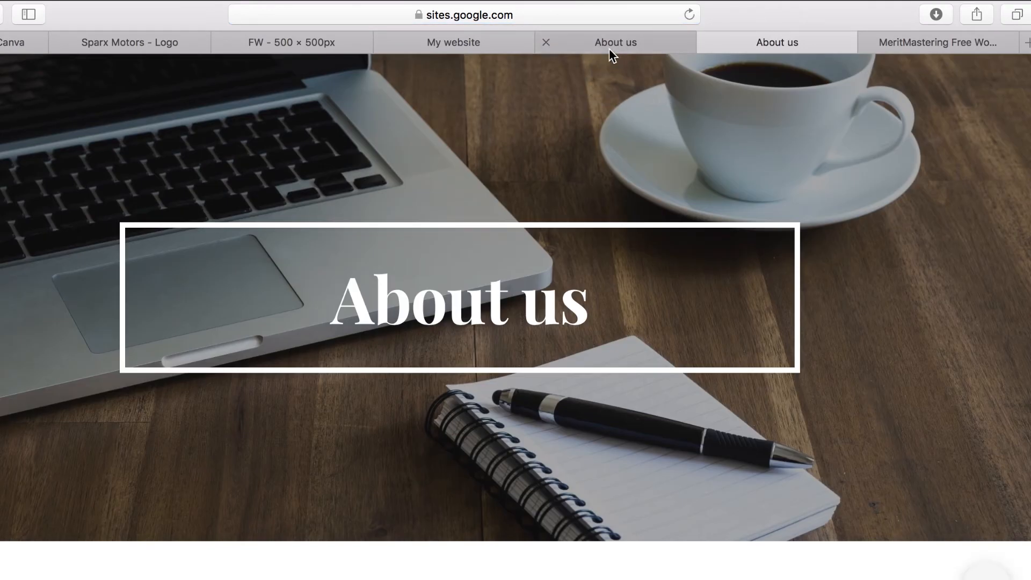
click(580, 14)
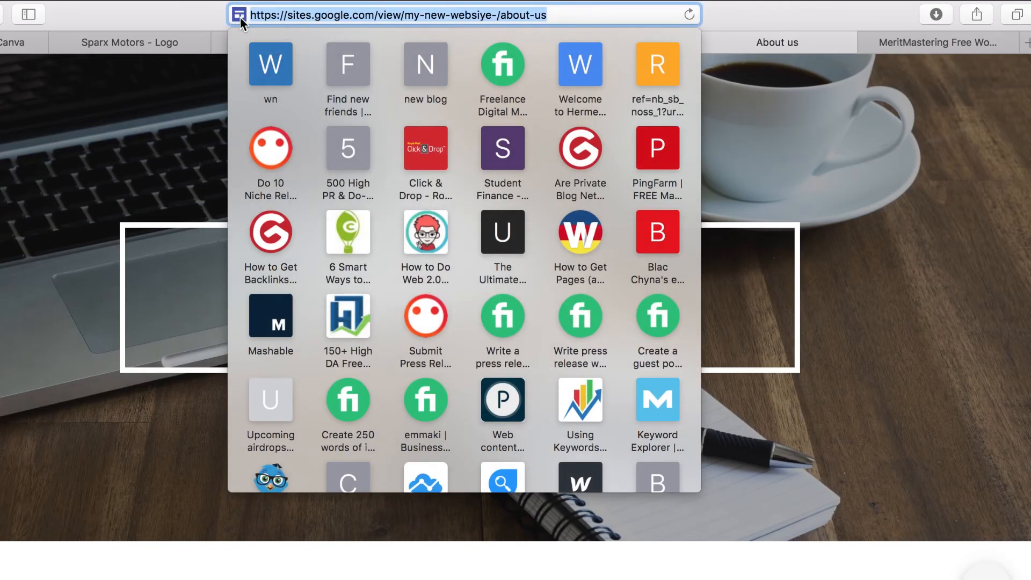
click(905, 165)
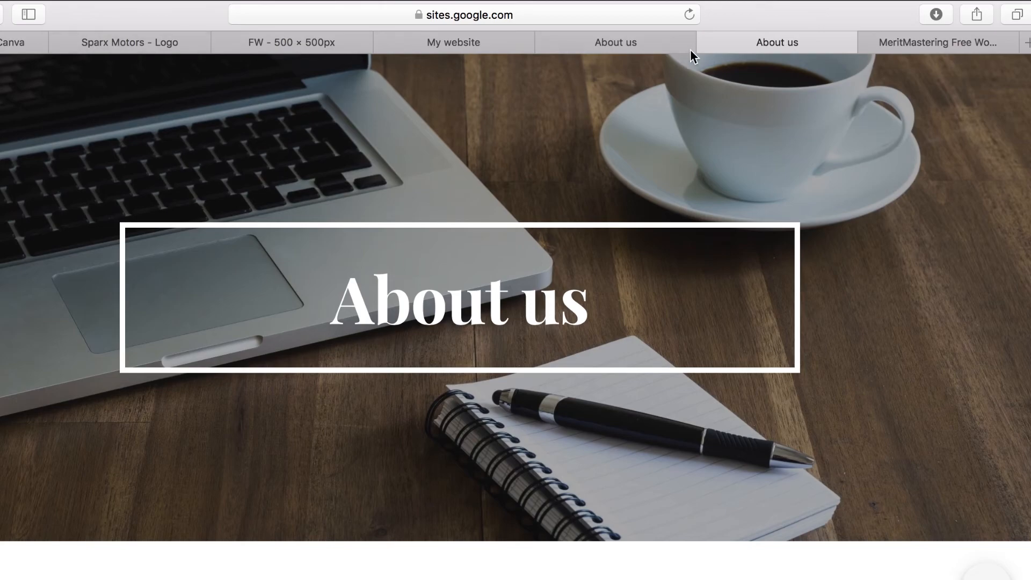
Reload the published About us page and check its tab favicon and full address in Chrome.
click(689, 15)
click(689, 15)
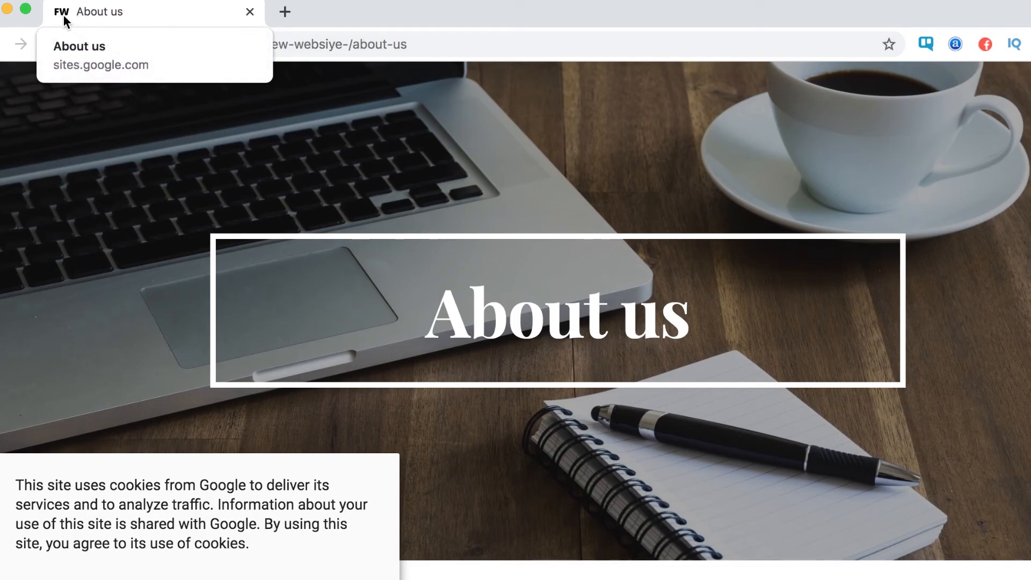
click(338, 45)
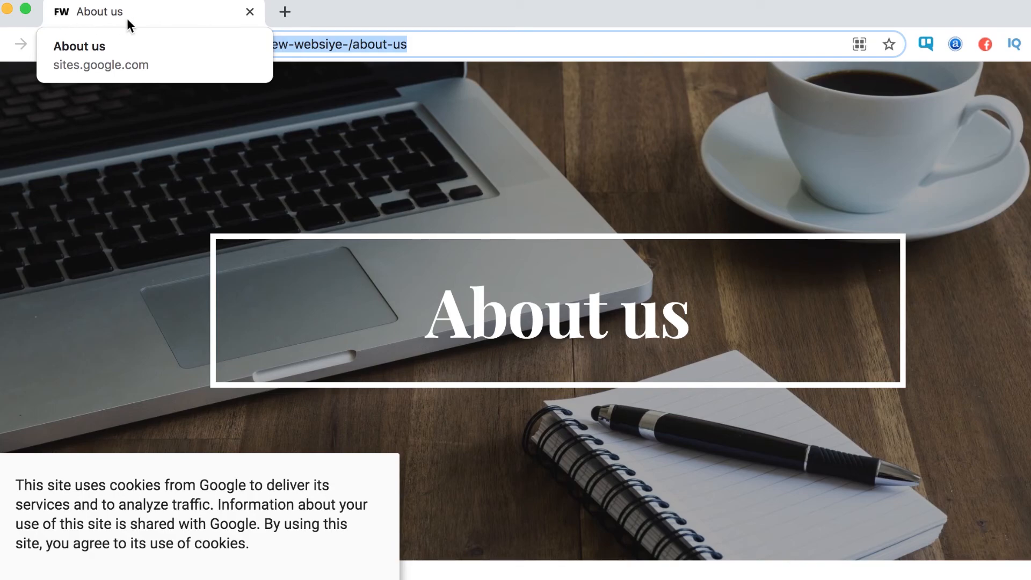
click(445, 48)
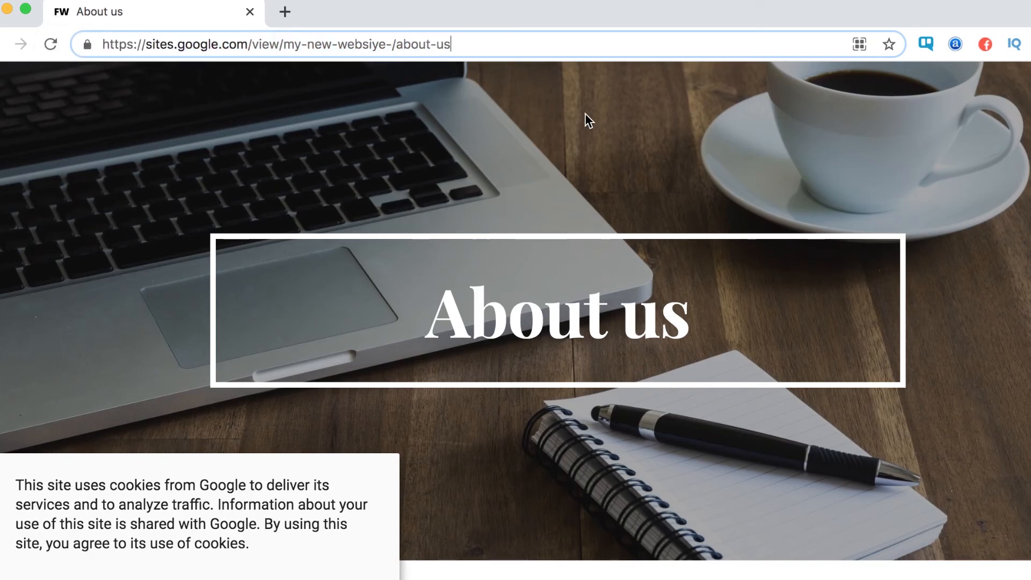